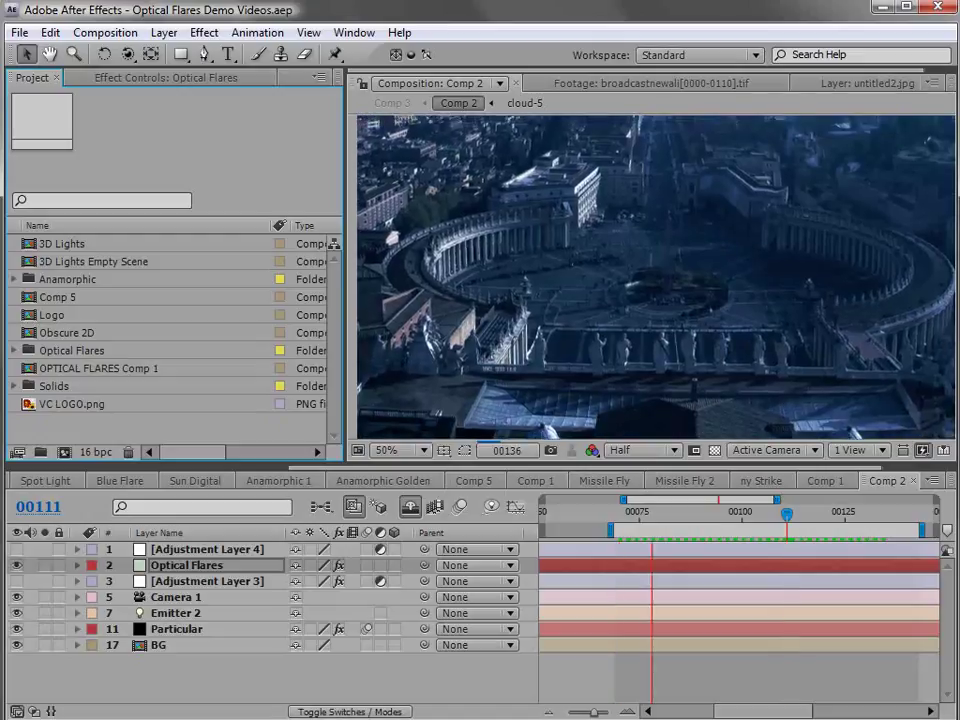
# - Stop the playback and open the options of the Optical Flares effect on its layer
pyautogui.press('space')
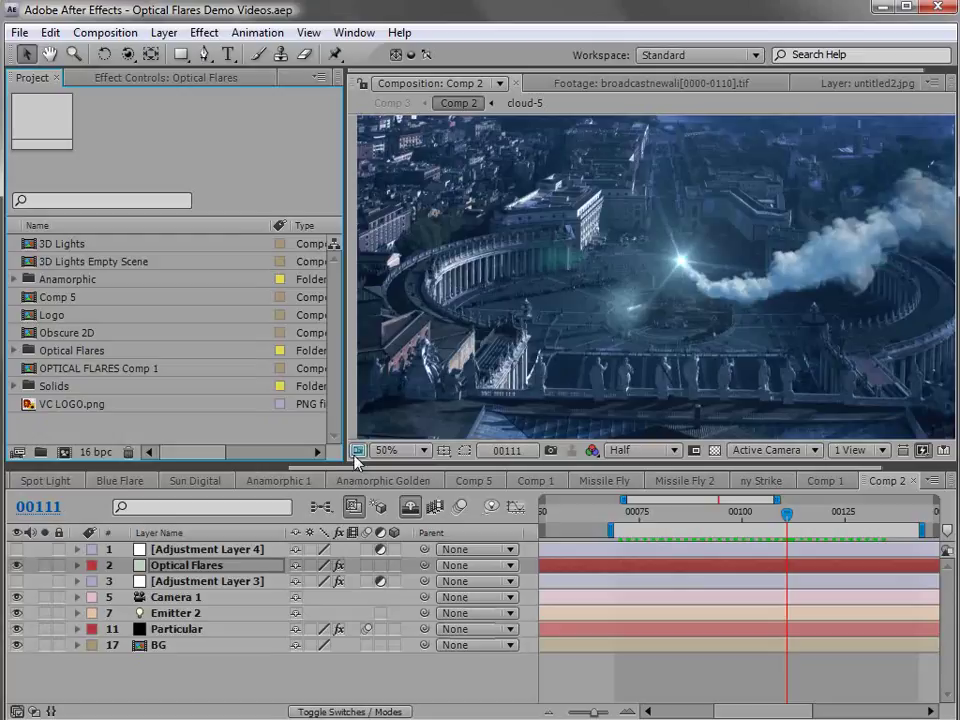
pyautogui.click(130, 82)
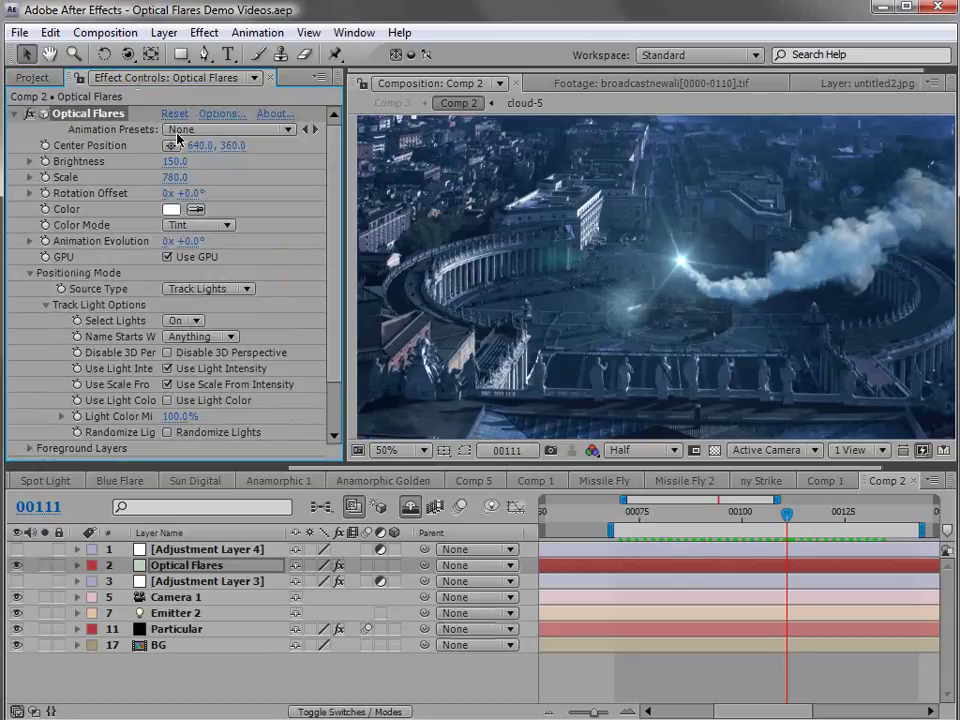
pyautogui.click(215, 116)
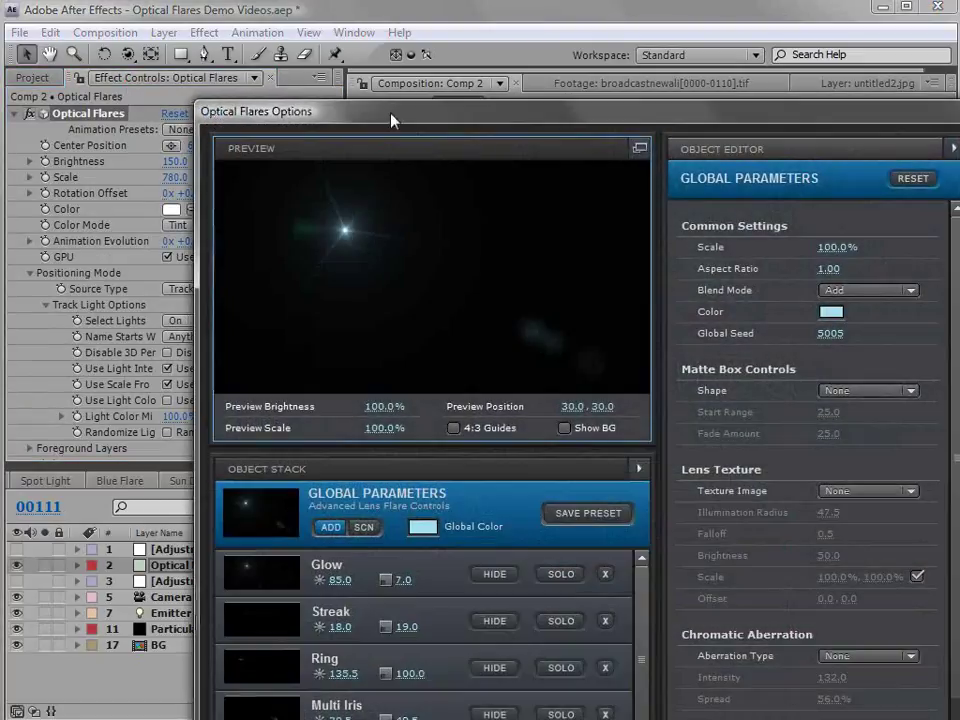
pyautogui.moveTo(392, 120); pyautogui.dragTo(240, 77)
# - Show the background in the flare preview, and set the preview brightness to 199.5% and the preview scale to 146%
pyautogui.moveTo(280, 170); pyautogui.dragTo(314, 203)
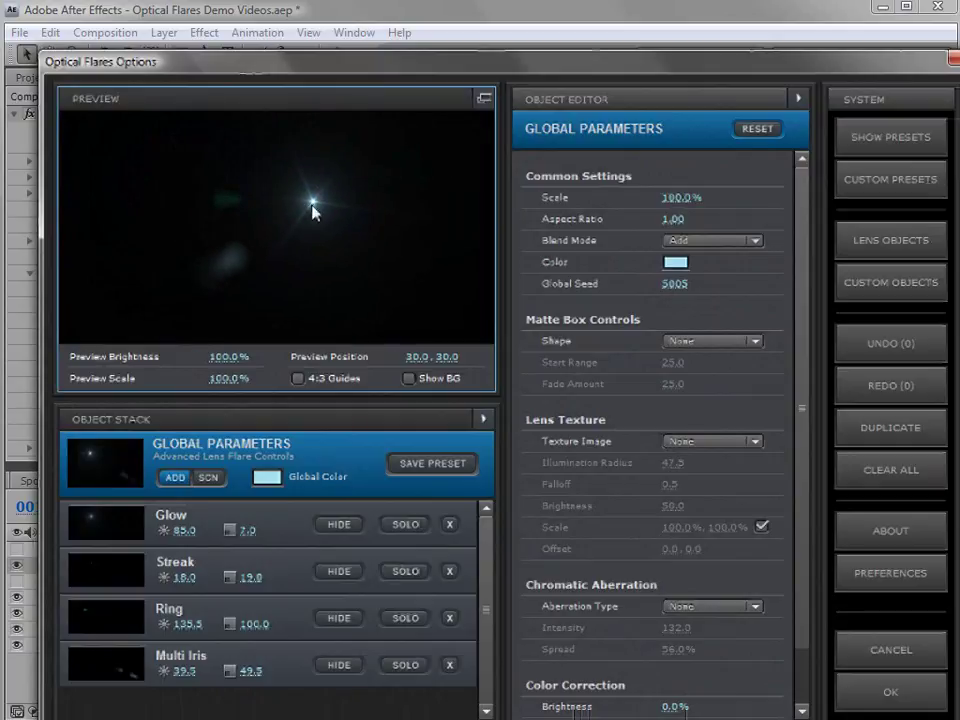
pyautogui.click(408, 379)
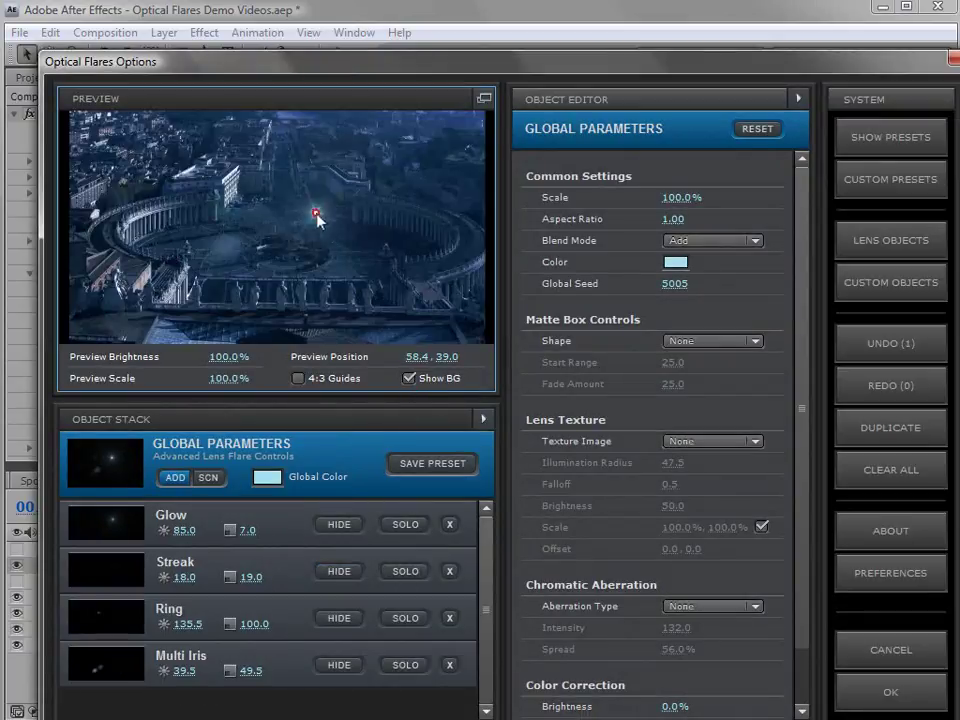
pyautogui.moveTo(295, 205); pyautogui.dragTo(288, 203)
pyautogui.moveTo(229, 357); pyautogui.dragTo(305, 357)
pyautogui.moveTo(229, 378); pyautogui.dragTo(294, 279)
pyautogui.moveTo(295, 196); pyautogui.dragTo(333, 200)
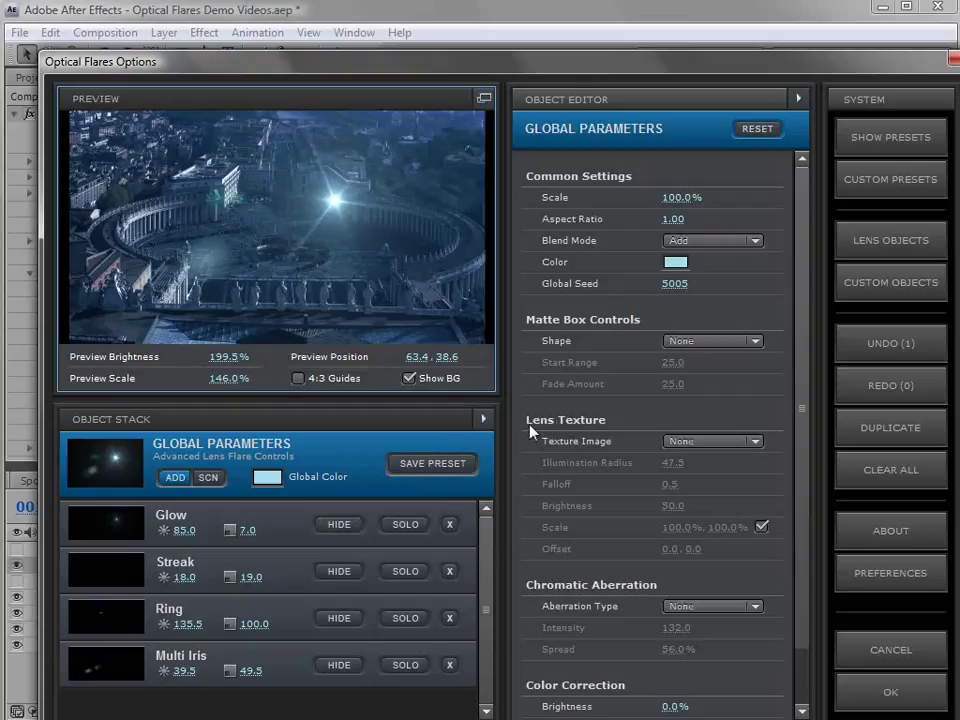
# - Set the lens texture image to Dag and preview the flare without the background
pyautogui.click(700, 441)
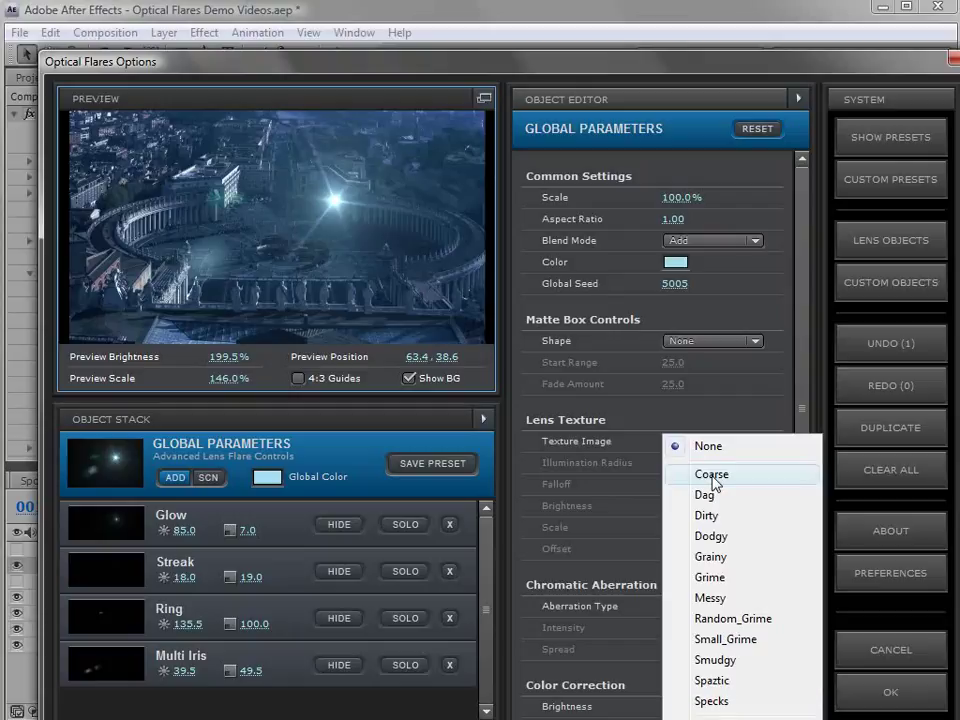
pyautogui.click(360, 249)
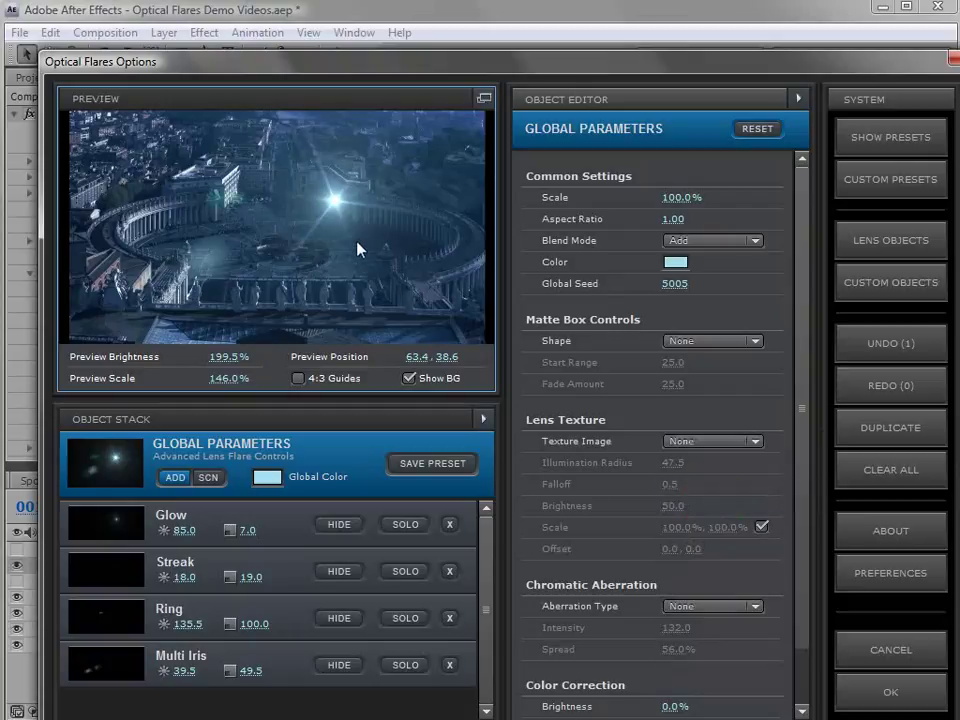
pyautogui.click(409, 378)
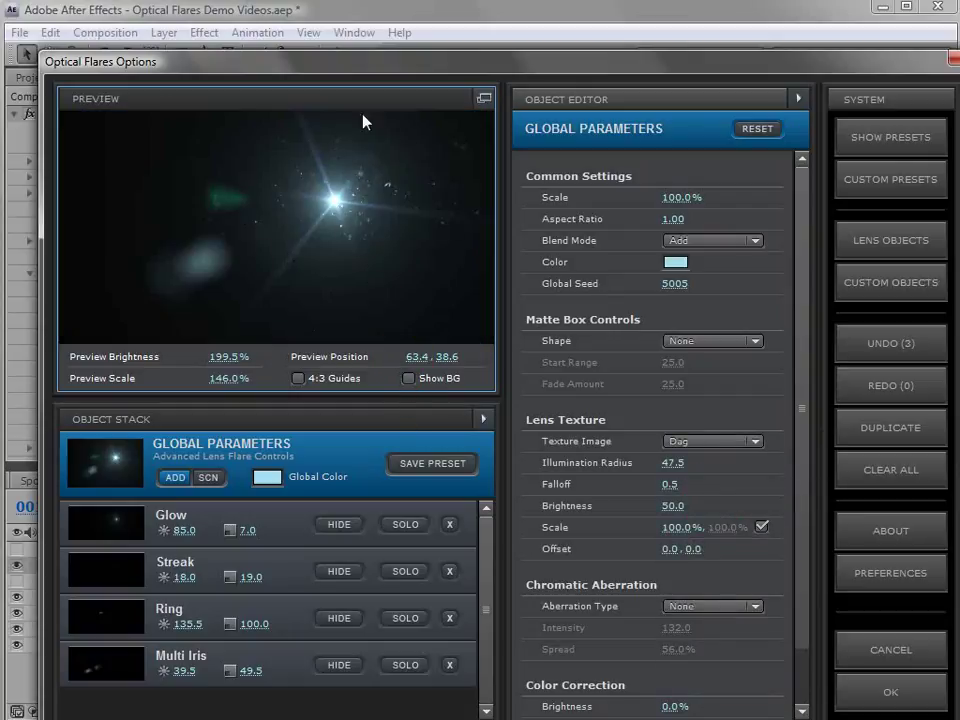
pyautogui.moveTo(340, 210); pyautogui.dragTo(399, 184)
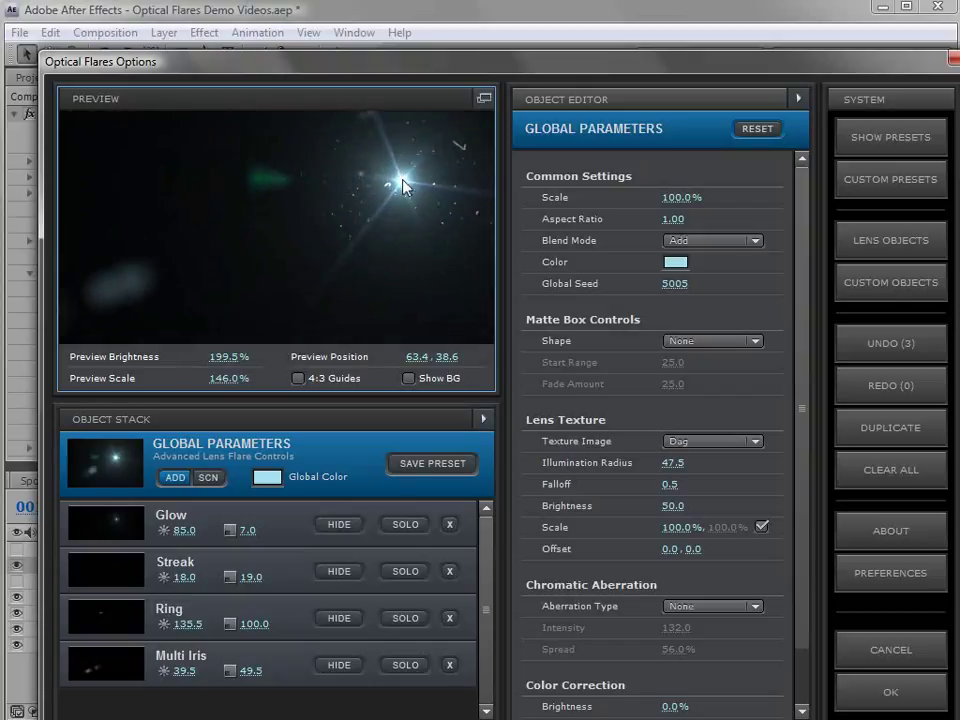
# - Set the lens texture's illumination radius to 27 and its brightness to 37, testing the flare at different preview positions
pyautogui.moveTo(677, 461); pyautogui.dragTo(604, 435)
pyautogui.moveTo(414, 208); pyautogui.dragTo(155, 288)
pyautogui.moveTo(687, 470)
pyautogui.mouseDown()
pyautogui.moveTo(701, 457)
pyautogui.moveTo(838, 447)
pyautogui.moveTo(676, 463)
pyautogui.moveTo(700, 469)
pyautogui.mouseUp()
pyautogui.moveTo(318, 240); pyautogui.dragTo(370, 228)
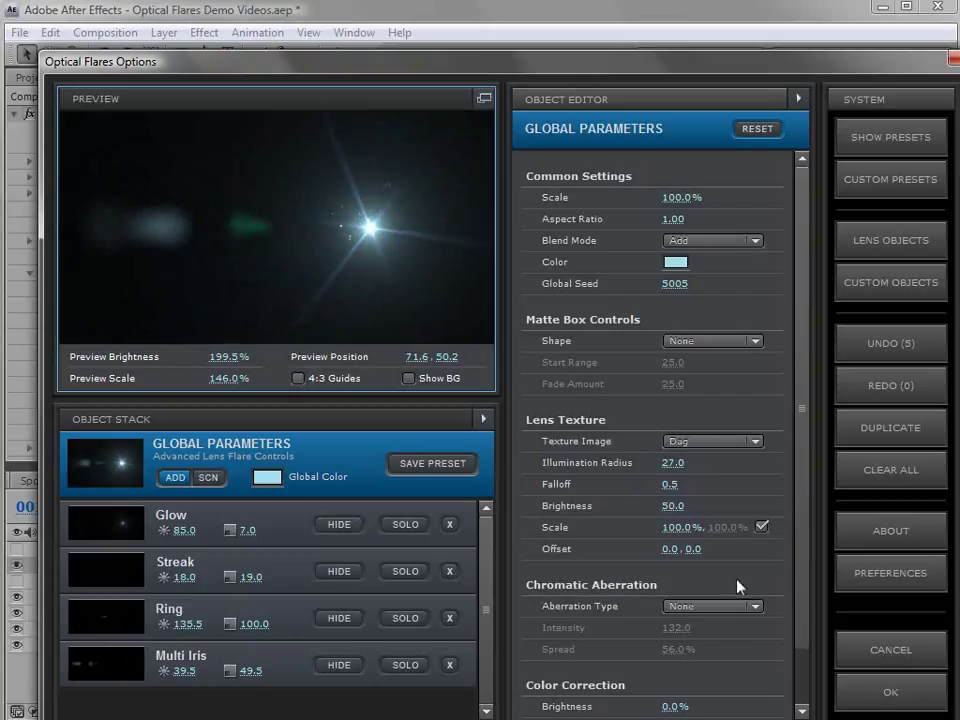
pyautogui.moveTo(672, 506); pyautogui.dragTo(662, 506)
# - Keep Dag as the lens texture and accept the flare options
pyautogui.click(703, 440)
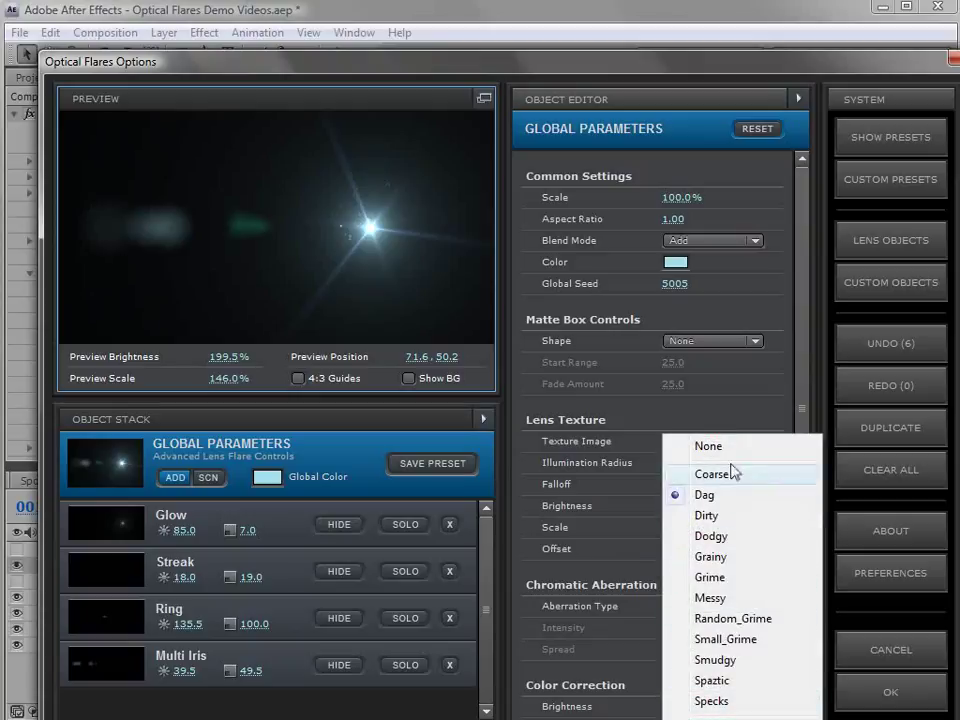
pyautogui.click(677, 418)
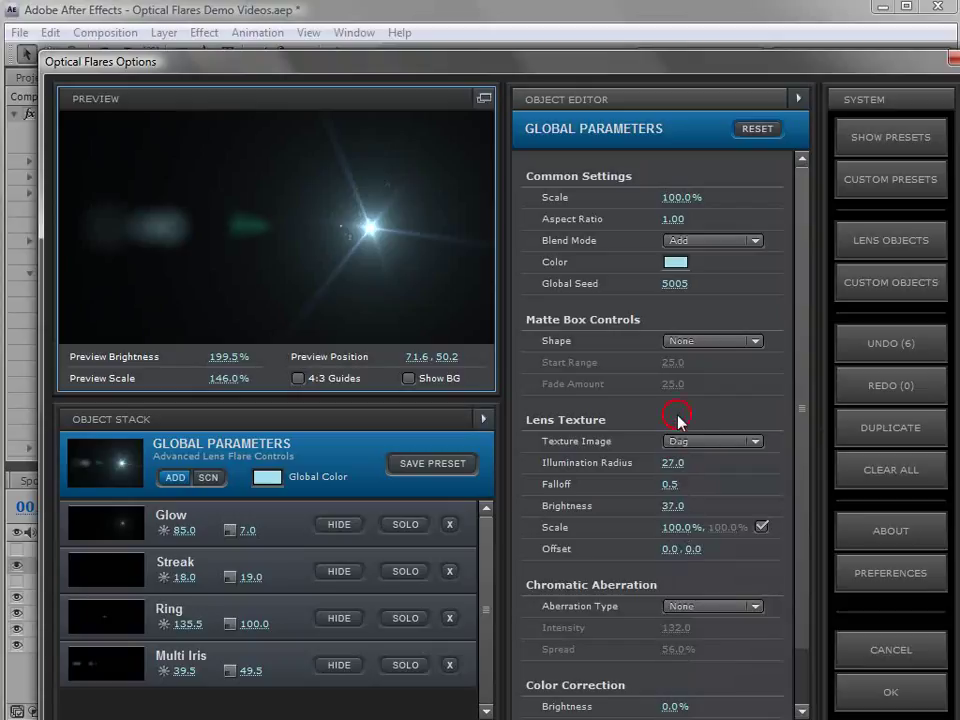
pyautogui.click(870, 692)
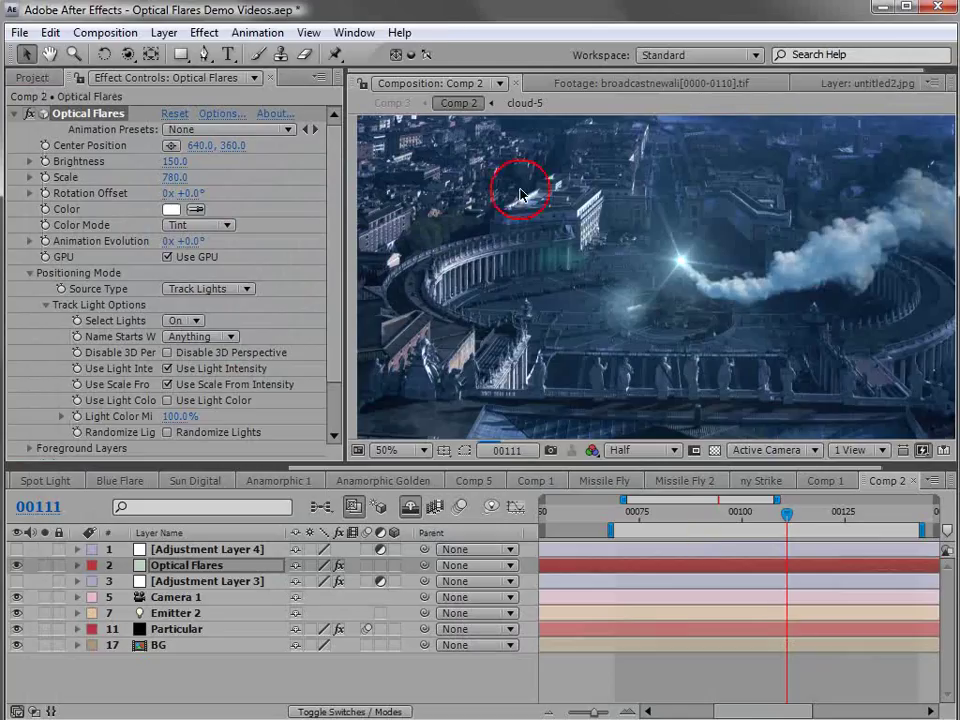
# - Examine the source layer choices for Custom Layer 1 in the effect, leaving the source set to None
pyautogui.click(29, 272)
pyautogui.click(30, 321)
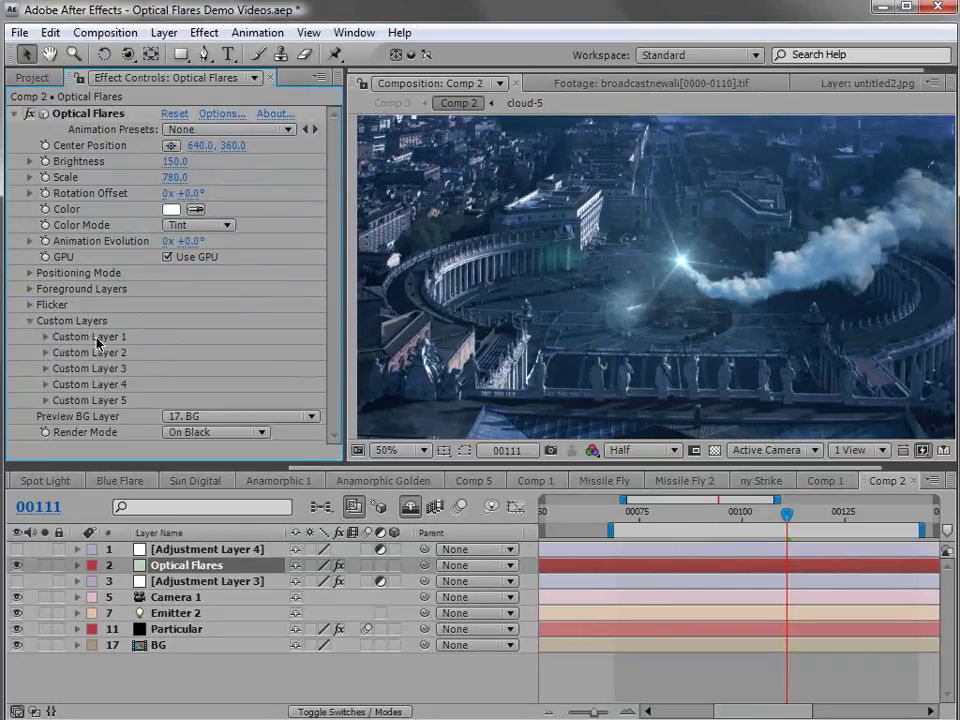
pyautogui.click(45, 336)
pyautogui.click(220, 354)
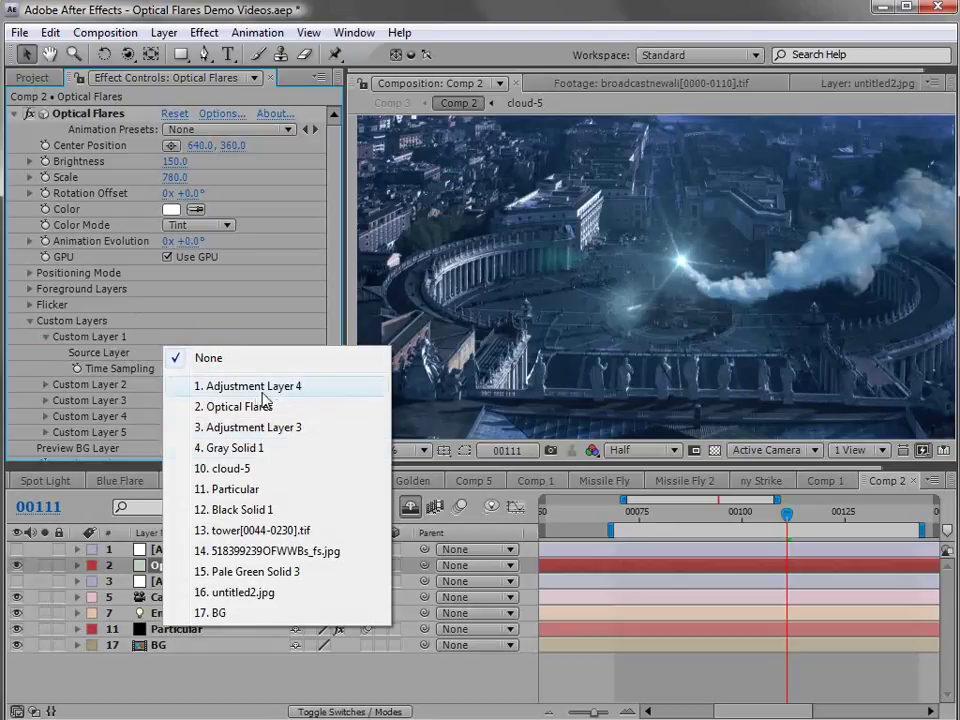
pyautogui.click(214, 360)
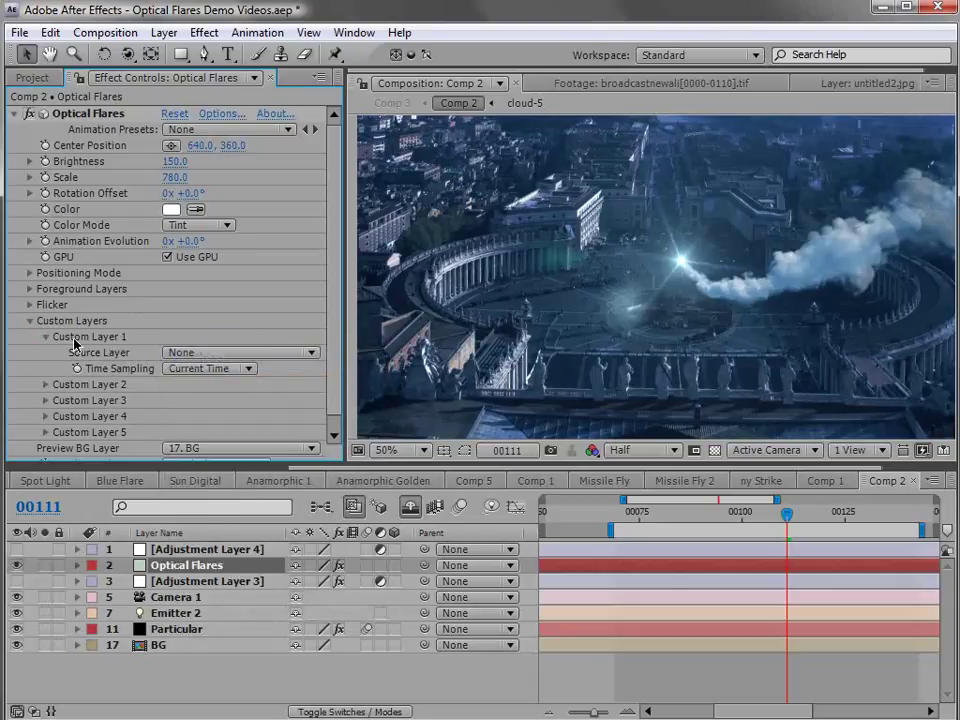
# - Reopen the flare options and check the custom layer entries among the lens texture images
pyautogui.click(221, 114)
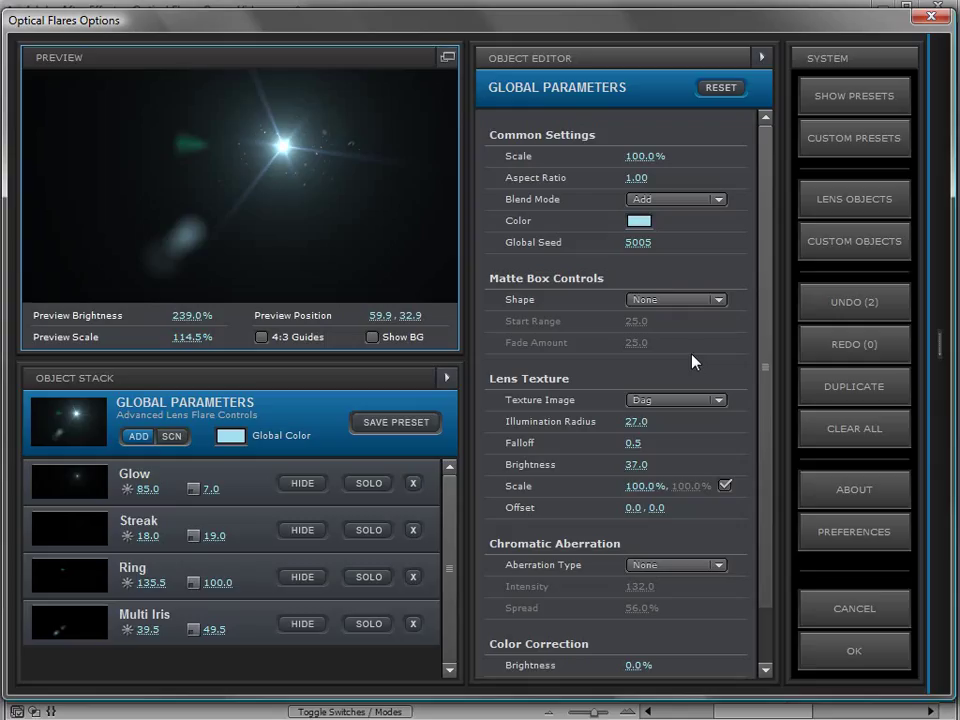
pyautogui.click(677, 400)
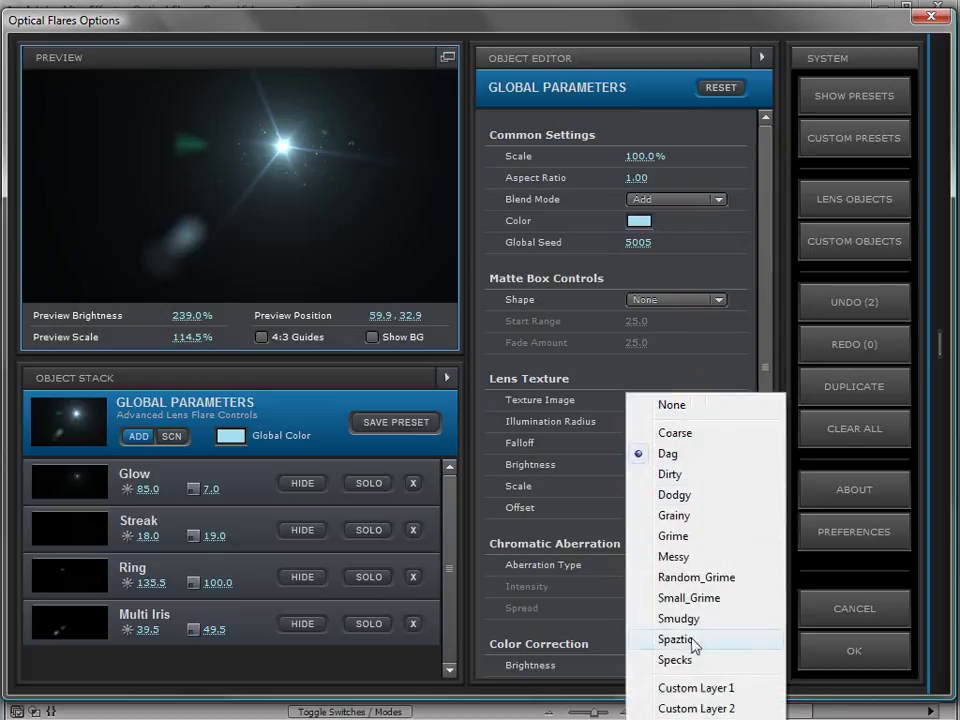
pyautogui.click(765, 228)
# - Add an Iris lens object to the flare
pyautogui.scroll(-3, 765, 230)
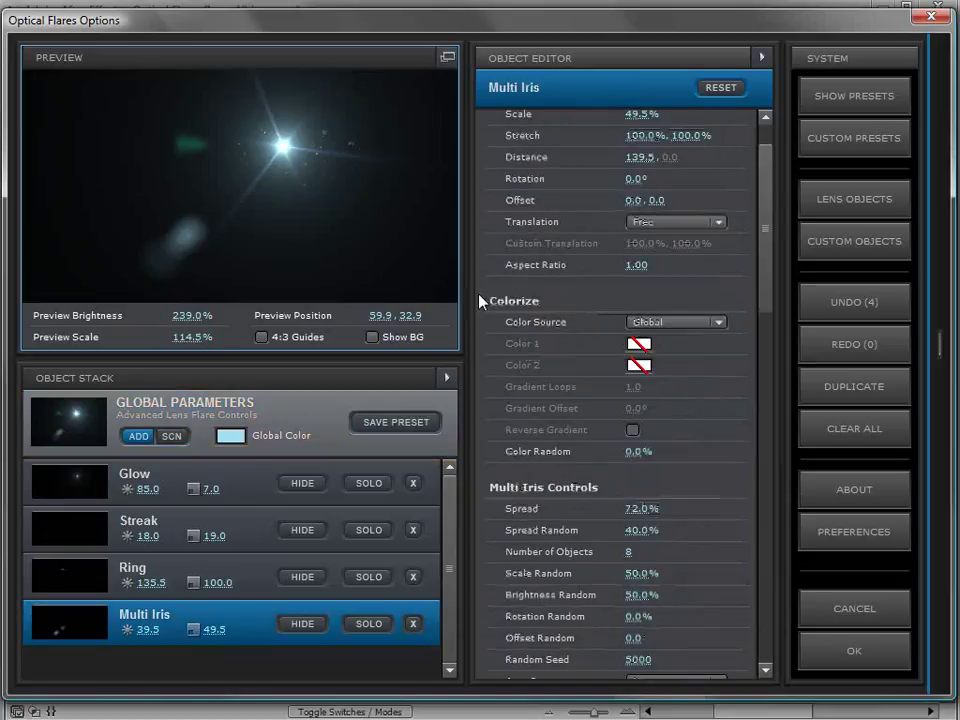
pyautogui.click(820, 199)
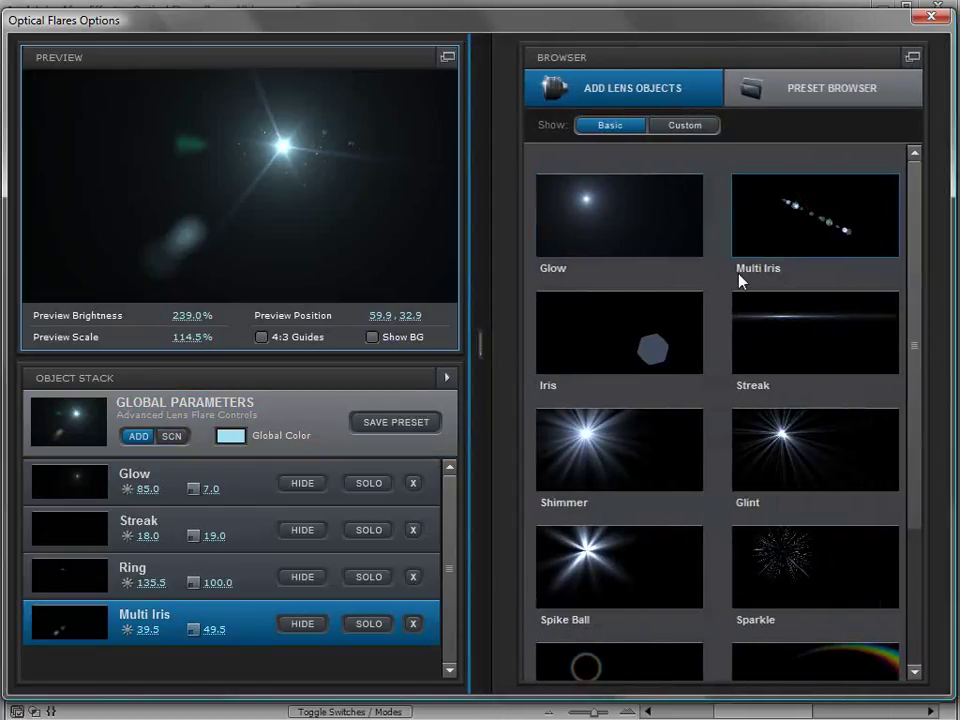
pyautogui.click(615, 332)
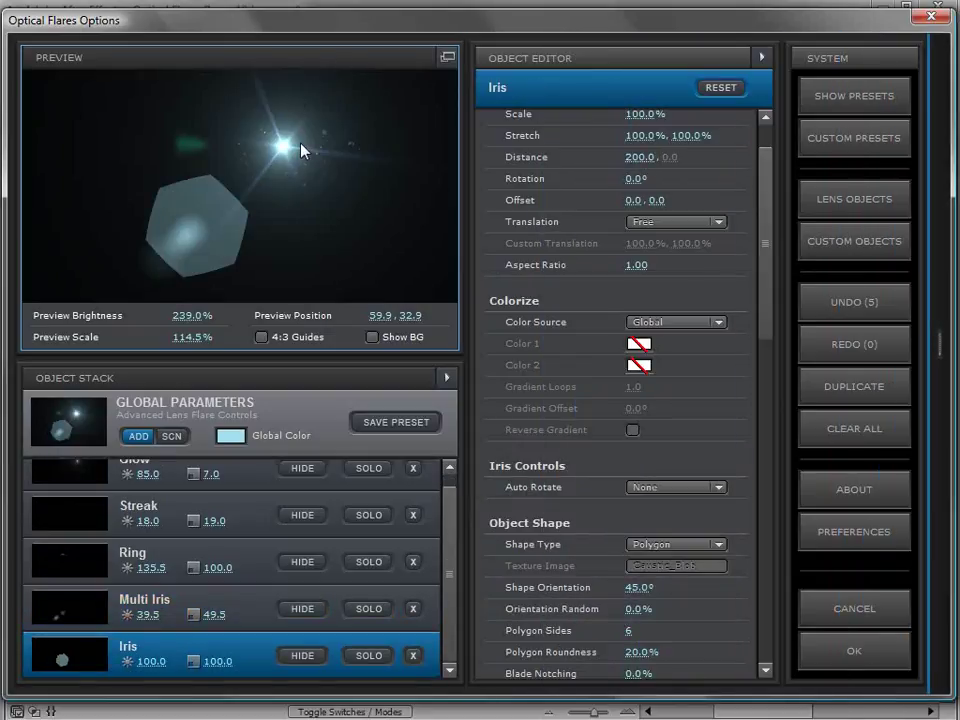
# - In the global parameters, set the chromatic aberration type to Purple Fringe and reposition the flare in the preview
pyautogui.click(335, 403)
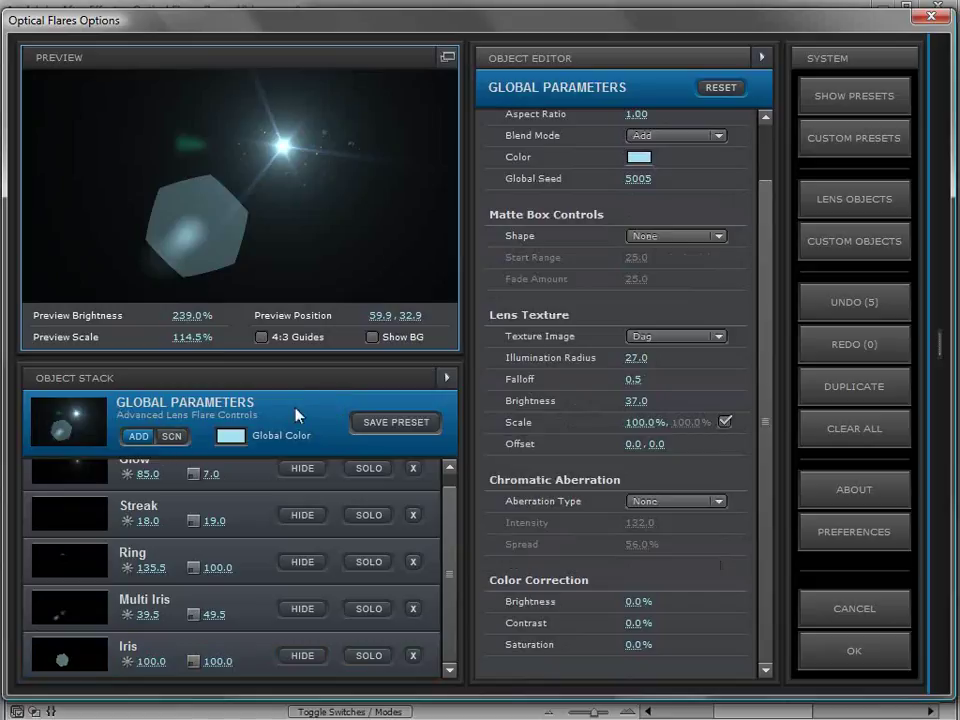
pyautogui.click(658, 502)
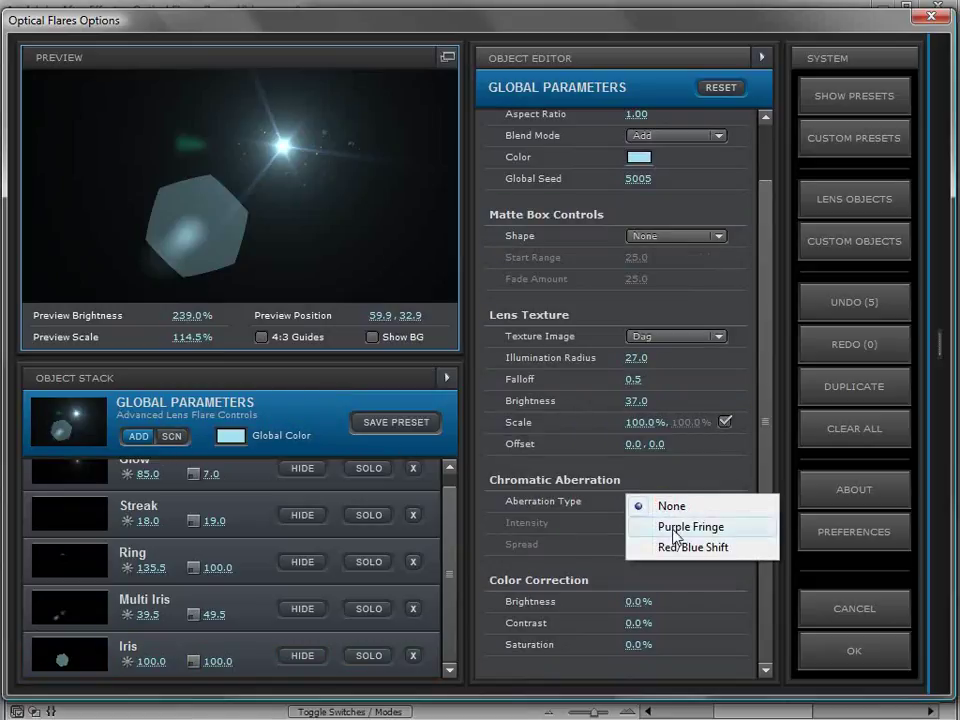
pyautogui.click(684, 530)
pyautogui.moveTo(328, 124); pyautogui.dragTo(305, 158)
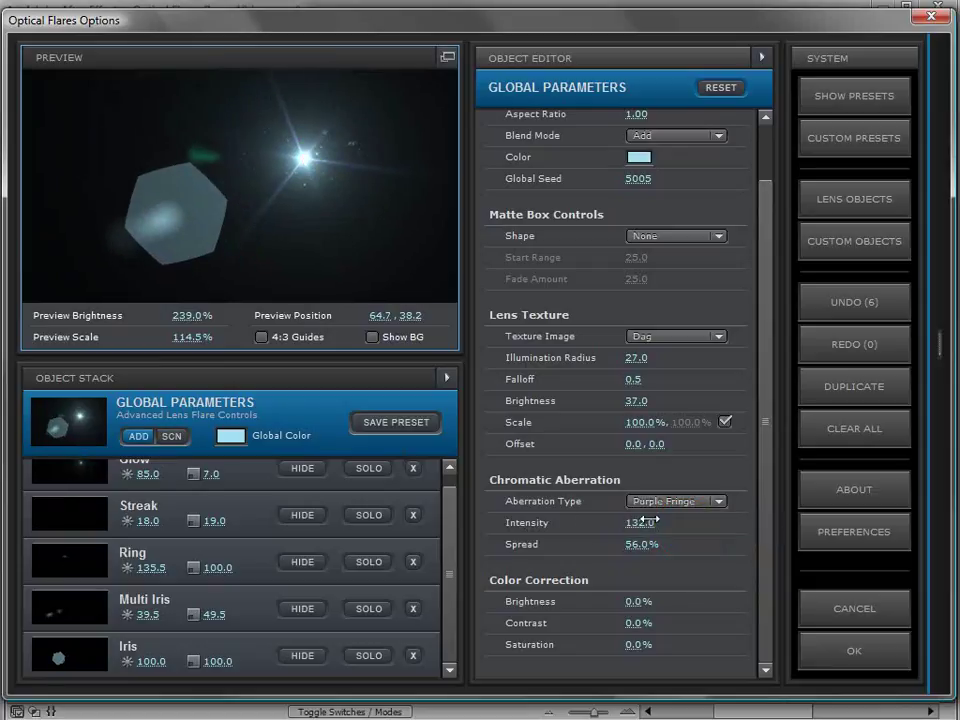
# - Set the chromatic aberration intensity to 188.5 and its spread to 103.5%, checking the fringe with the flare moved sideways
pyautogui.moveTo(637, 523); pyautogui.dragTo(738, 520)
pyautogui.moveTo(636, 544); pyautogui.dragTo(724, 545)
pyautogui.moveTo(303, 157); pyautogui.dragTo(371, 170)
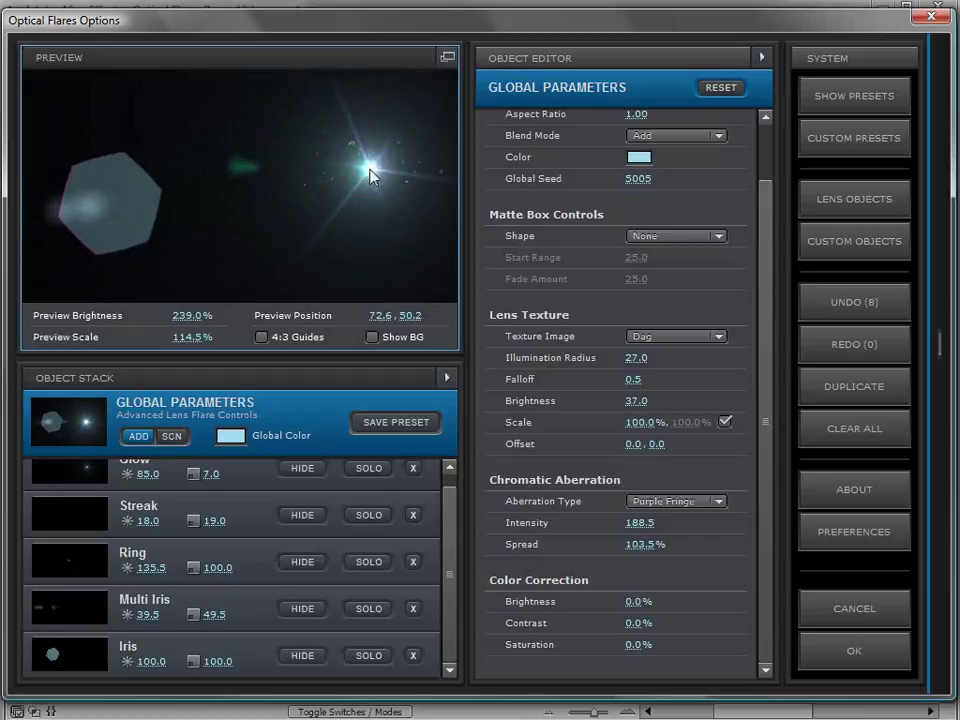
# - Pop the flare preview out into its own window and move the flare to about 83, 20
pyautogui.click(447, 57)
pyautogui.moveTo(675, 296); pyautogui.dragTo(727, 232)
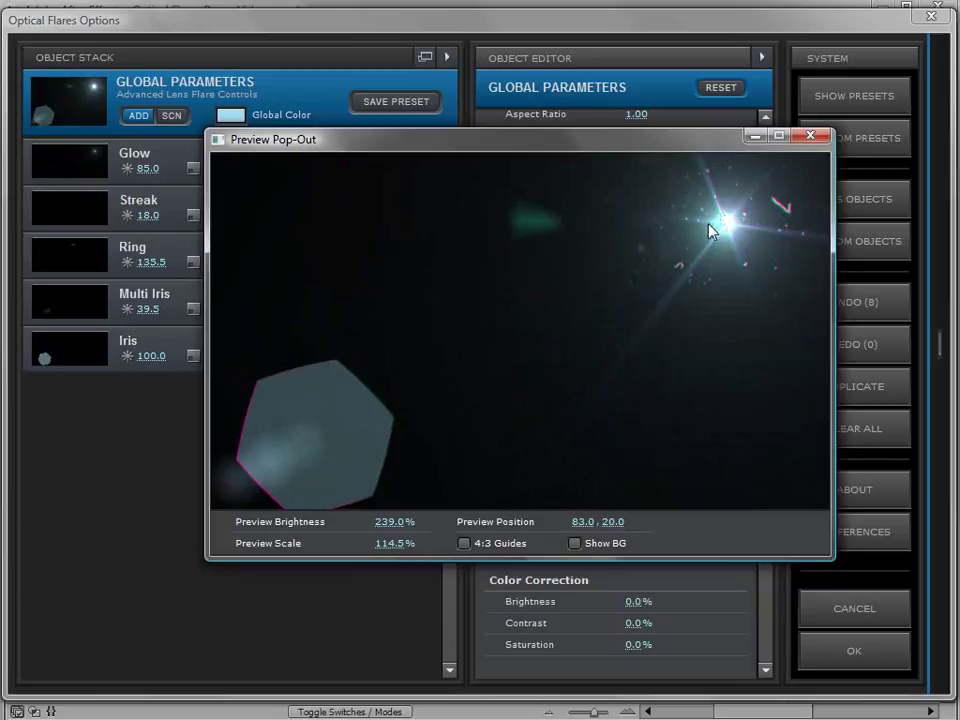
pyautogui.moveTo(614, 148); pyautogui.dragTo(363, 51)
# - Set the chromatic aberration intensity to 128 and switch its type to Red/Blue Shift
pyautogui.moveTo(645, 523); pyautogui.dragTo(530, 530)
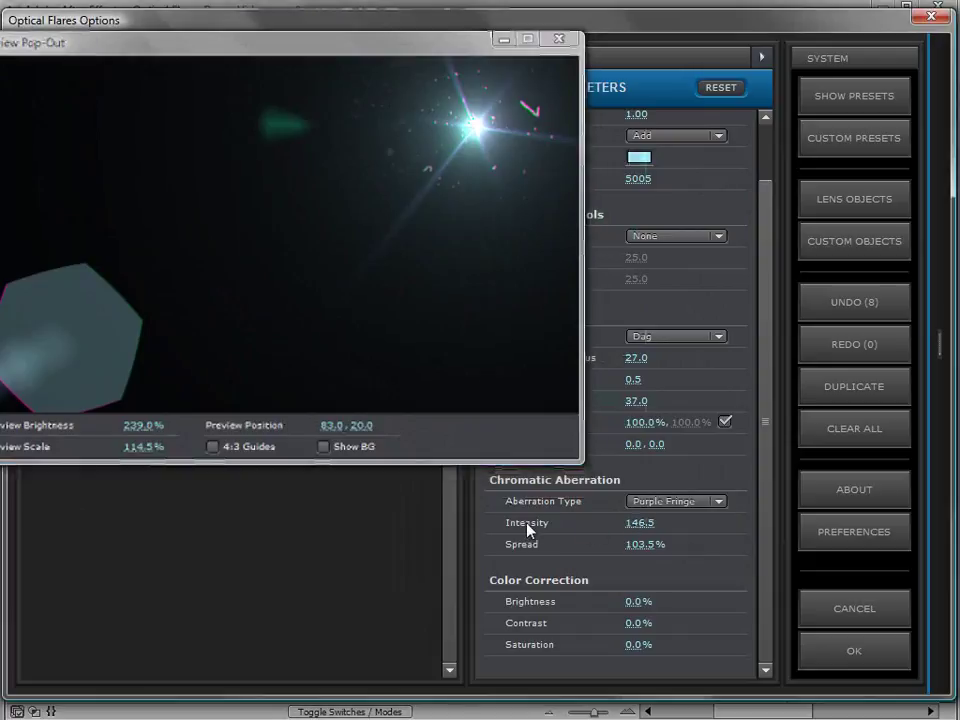
pyautogui.click(690, 504)
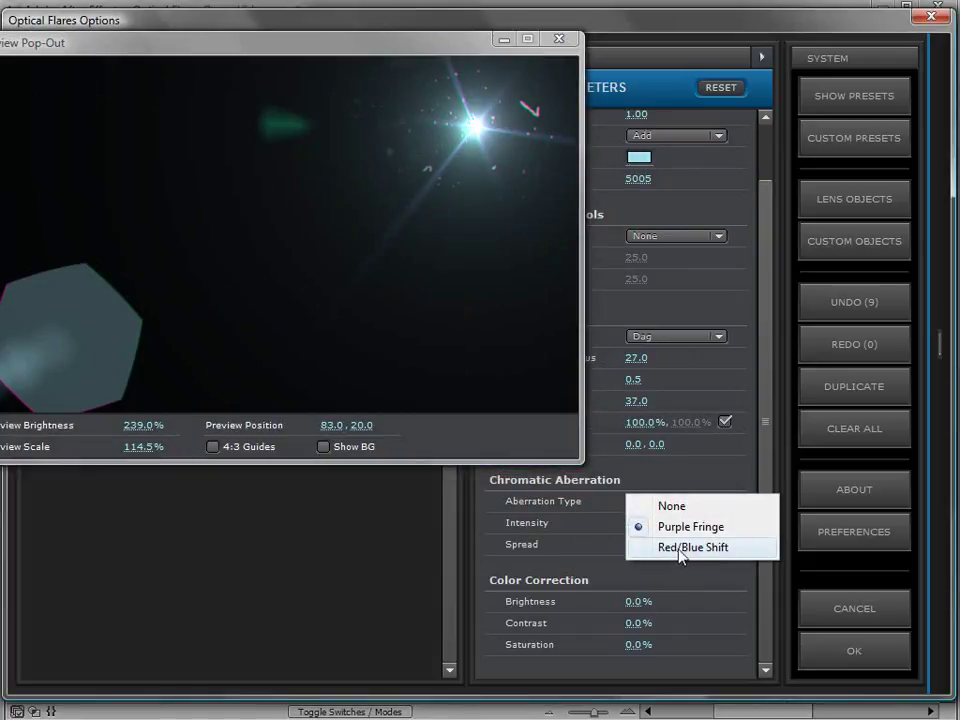
pyautogui.click(690, 547)
pyautogui.moveTo(400, 37); pyautogui.dragTo(497, 57)
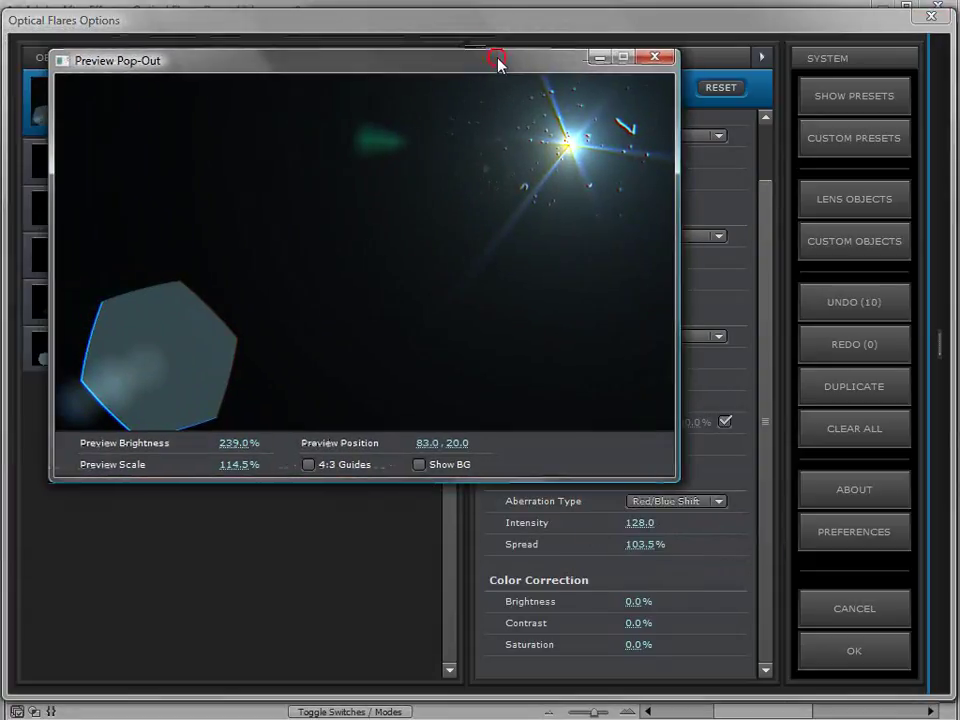
# - Adjust the Red/Blue Shift aberration to an intensity of 32.5 and a spread of 166.5%, with the flare at about 18.6, 26.6
pyautogui.moveTo(638, 524); pyautogui.dragTo(298, 566)
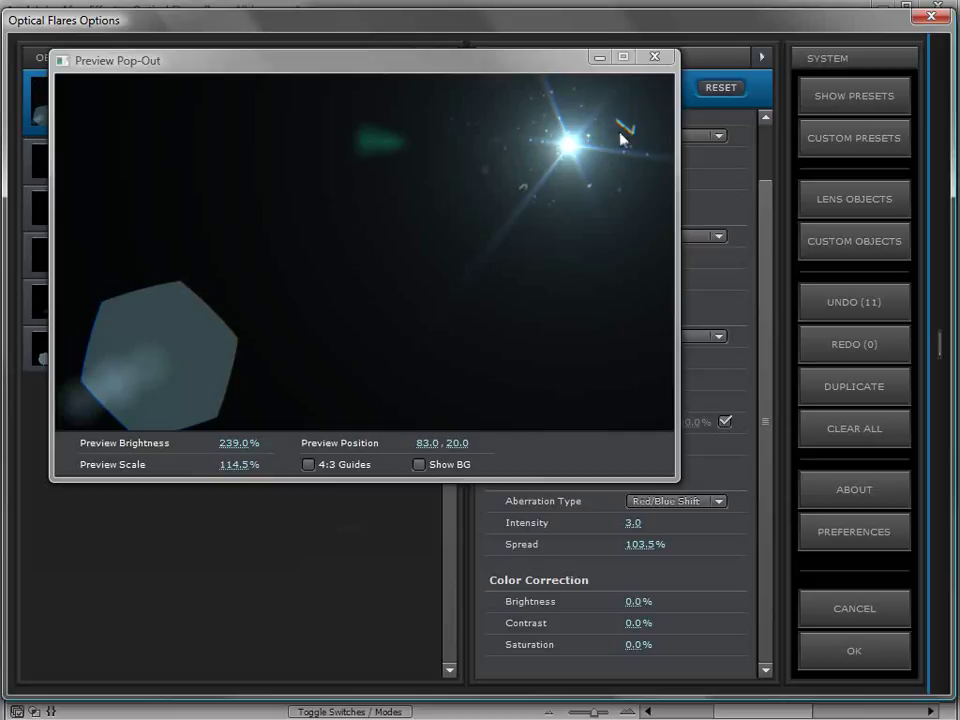
pyautogui.moveTo(605, 152); pyautogui.dragTo(170, 168)
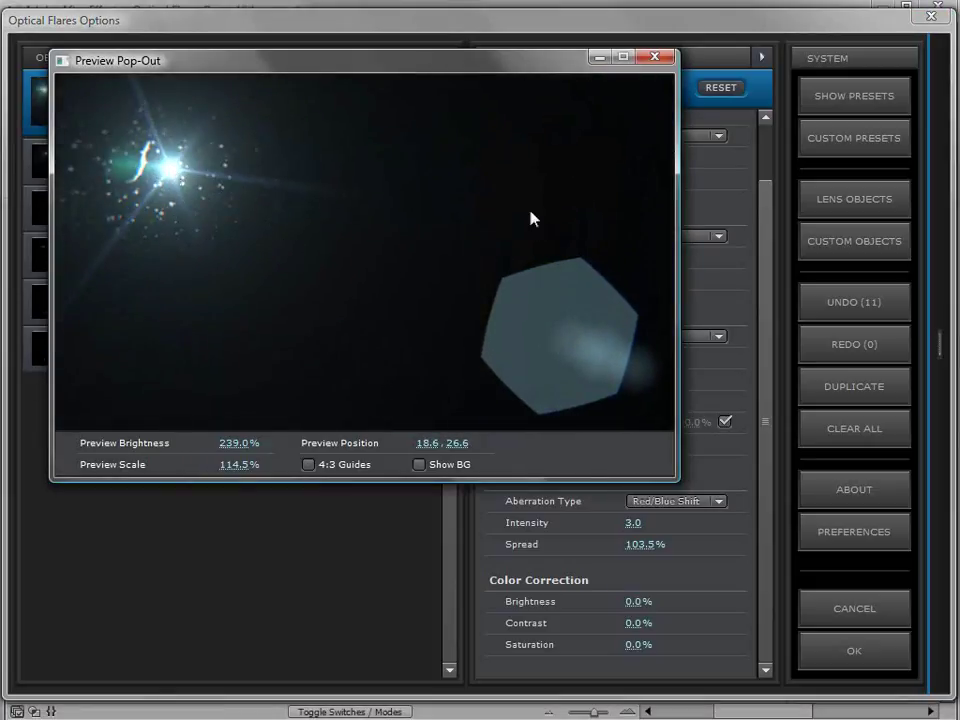
pyautogui.moveTo(665, 524); pyautogui.dragTo(690, 522)
pyautogui.moveTo(634, 546)
pyautogui.mouseDown()
pyautogui.moveTo(765, 544)
pyautogui.moveTo(795, 561)
pyautogui.moveTo(636, 540)
pyautogui.mouseUp()
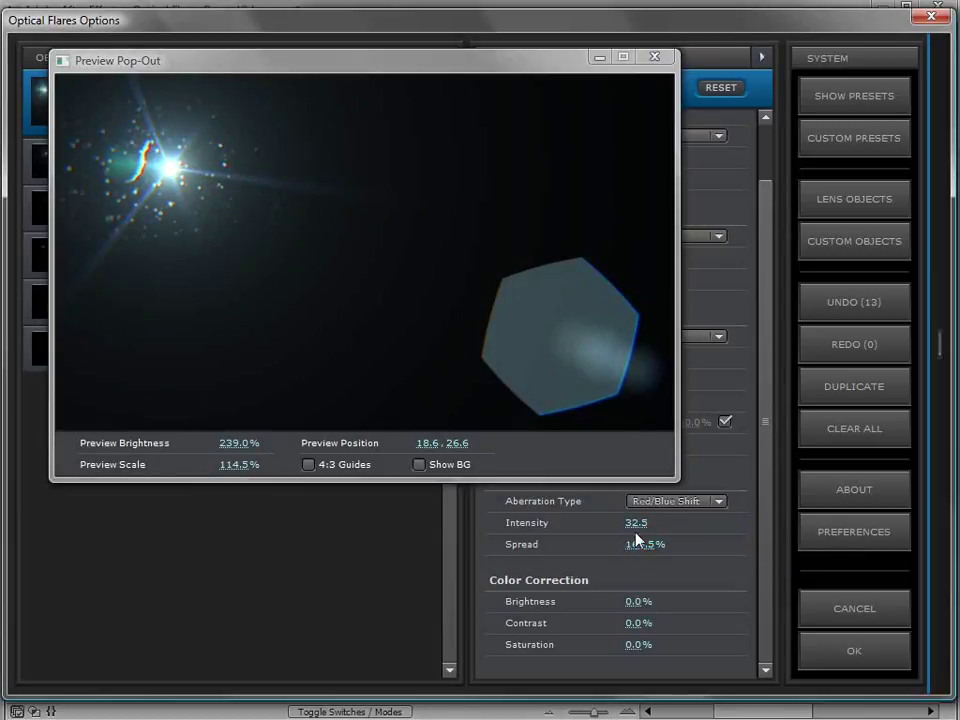
# - Set the chromatic aberration type to None and move the flare to about 74.7, 44.5 in the preview
pyautogui.click(660, 501)
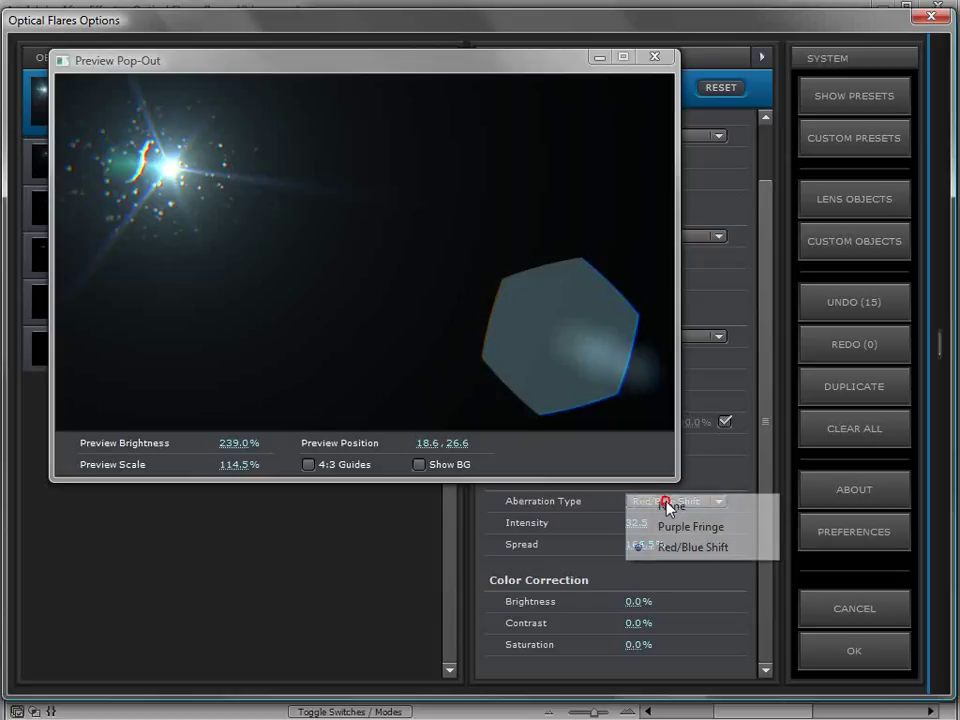
pyautogui.click(668, 510)
pyautogui.moveTo(358, 171); pyautogui.dragTo(522, 247)
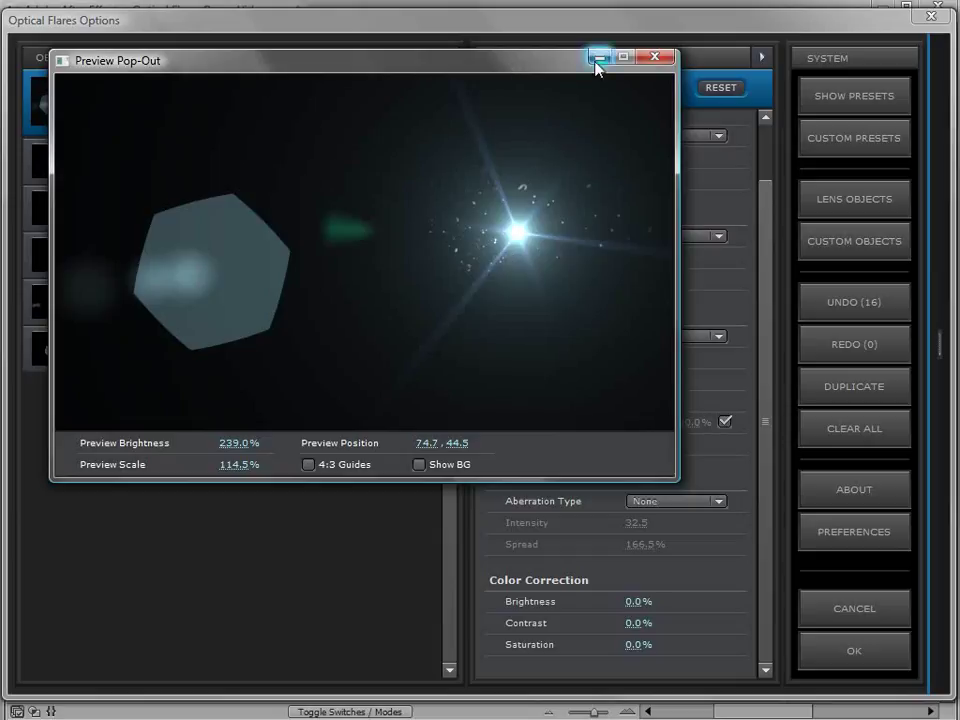
# - Close the popped-out preview and add a Lens Orbs object to the flare
pyautogui.click(655, 57)
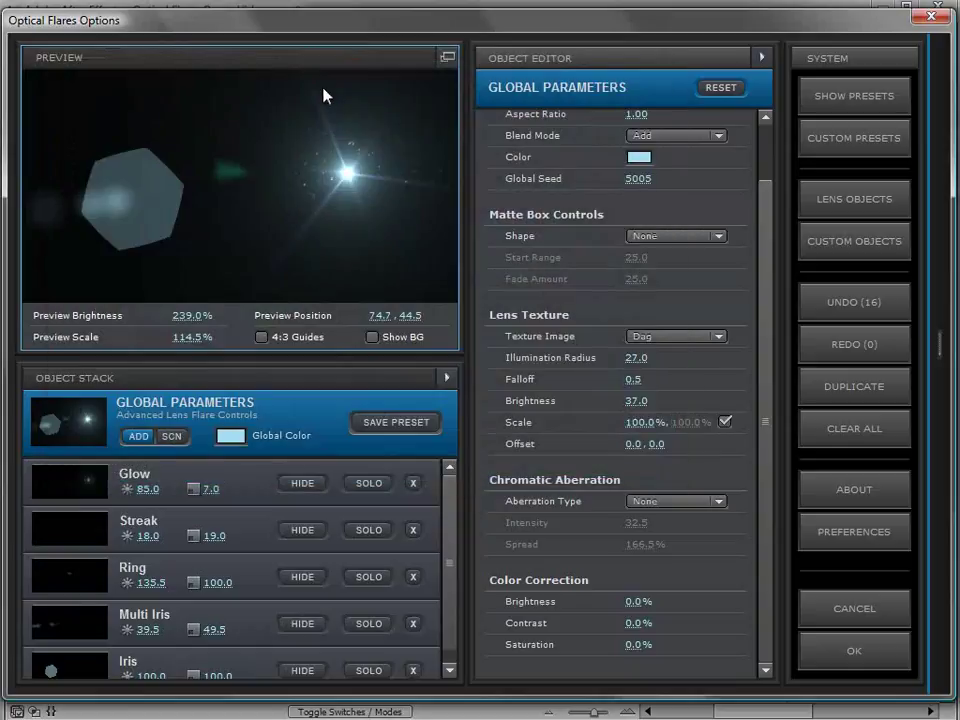
pyautogui.click(830, 200)
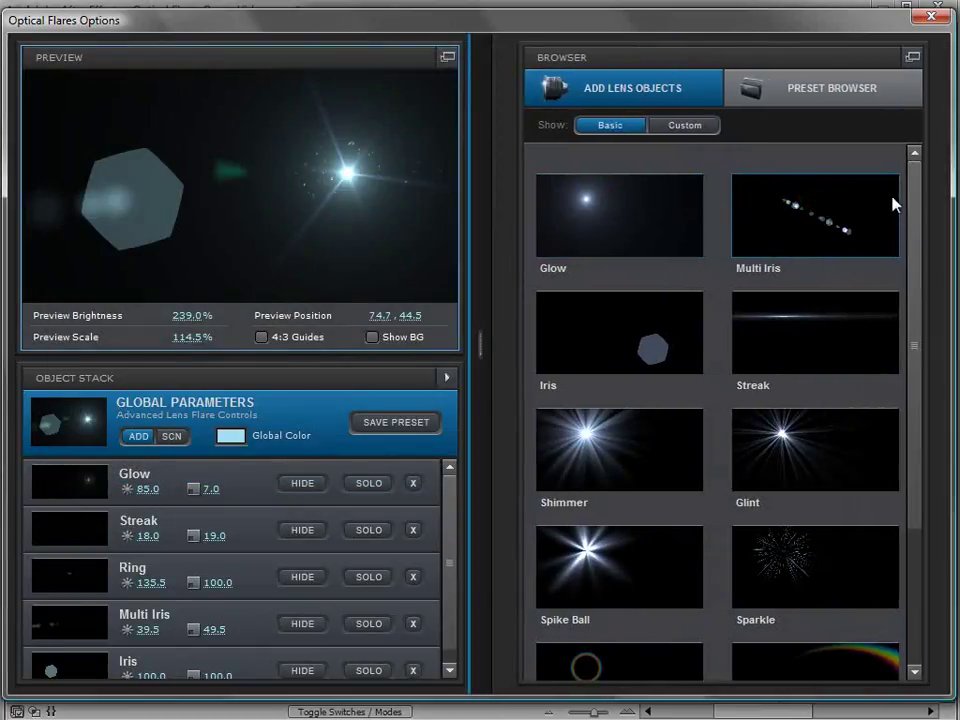
pyautogui.moveTo(913, 222); pyautogui.dragTo(915, 422)
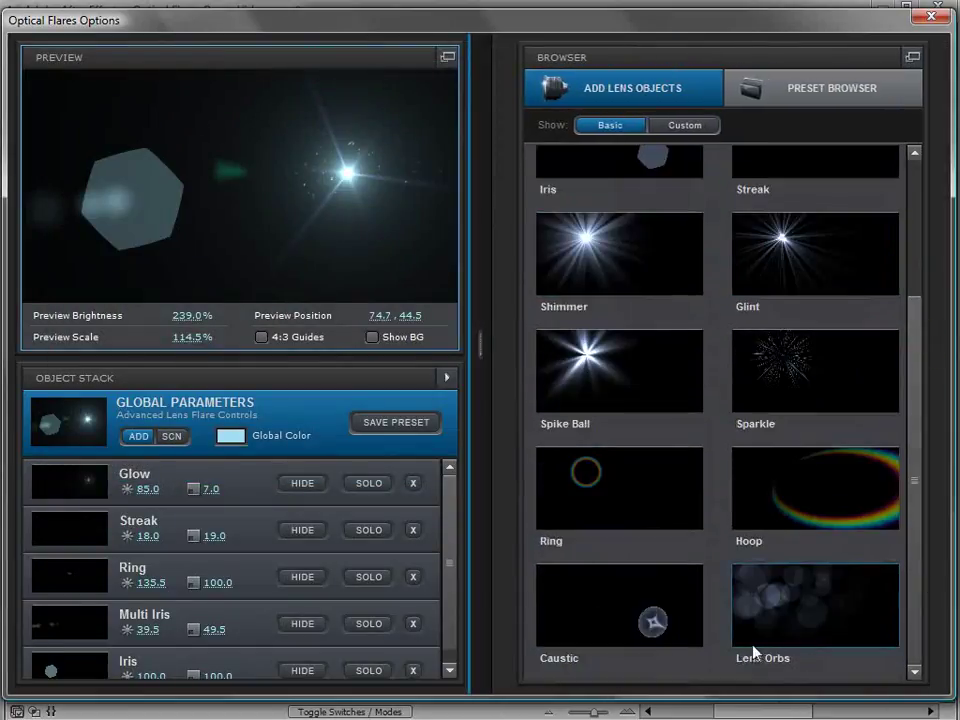
pyautogui.click(790, 622)
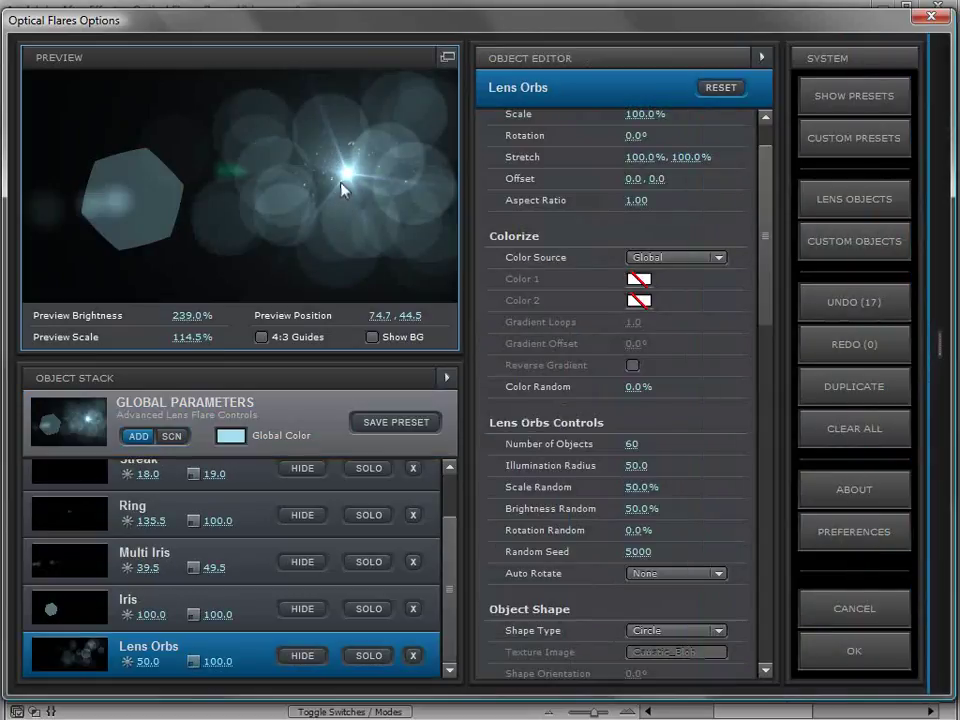
# - Set the Lens Orbs illumination radius to 36 and move the flare to about 32.5, 28.9 in the preview
pyautogui.moveTo(349, 176); pyautogui.dragTo(422, 109)
pyautogui.moveTo(765, 290); pyautogui.dragTo(751, 326)
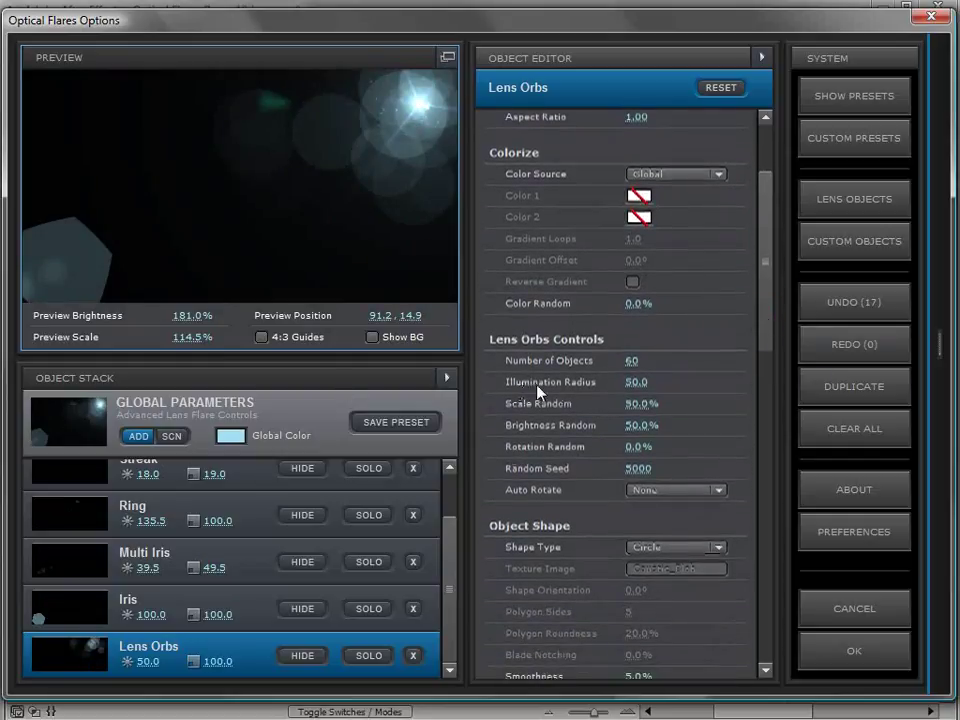
pyautogui.moveTo(632, 383); pyautogui.dragTo(613, 394)
pyautogui.moveTo(397, 206); pyautogui.dragTo(185, 136)
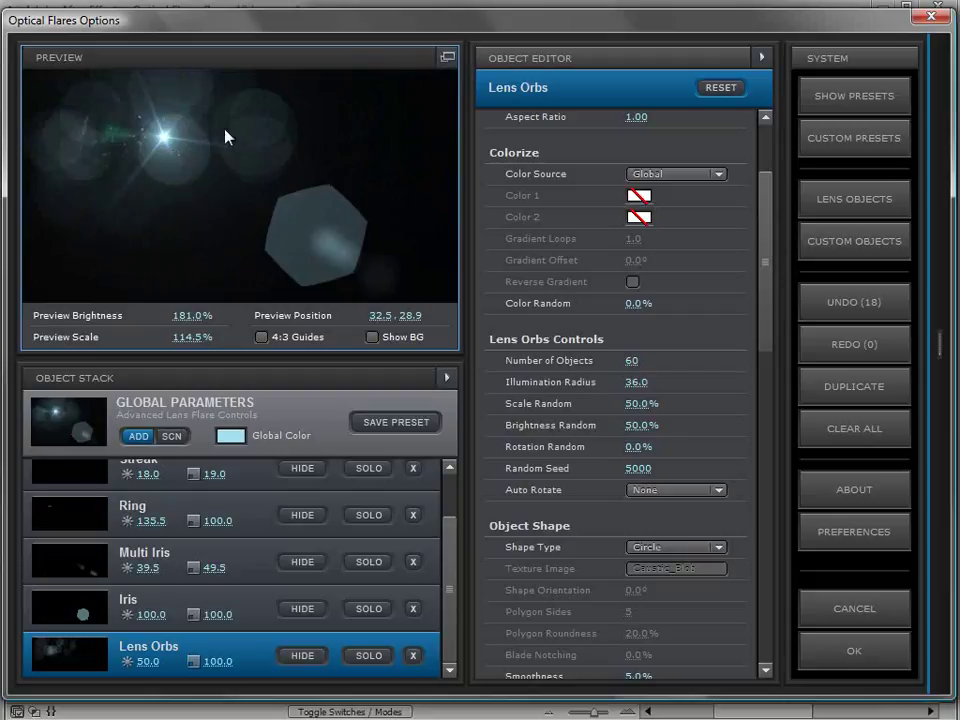
# - Check the orbs over the background image, hide the background again and move the flare to about 76.3, 31.7
pyautogui.click(372, 337)
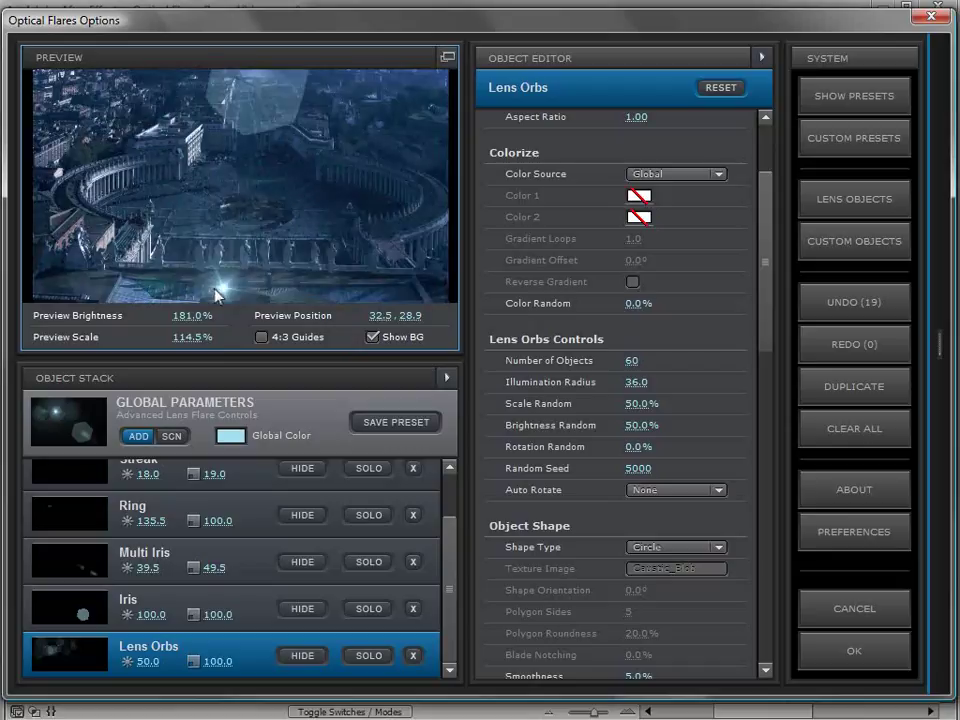
pyautogui.click(363, 148)
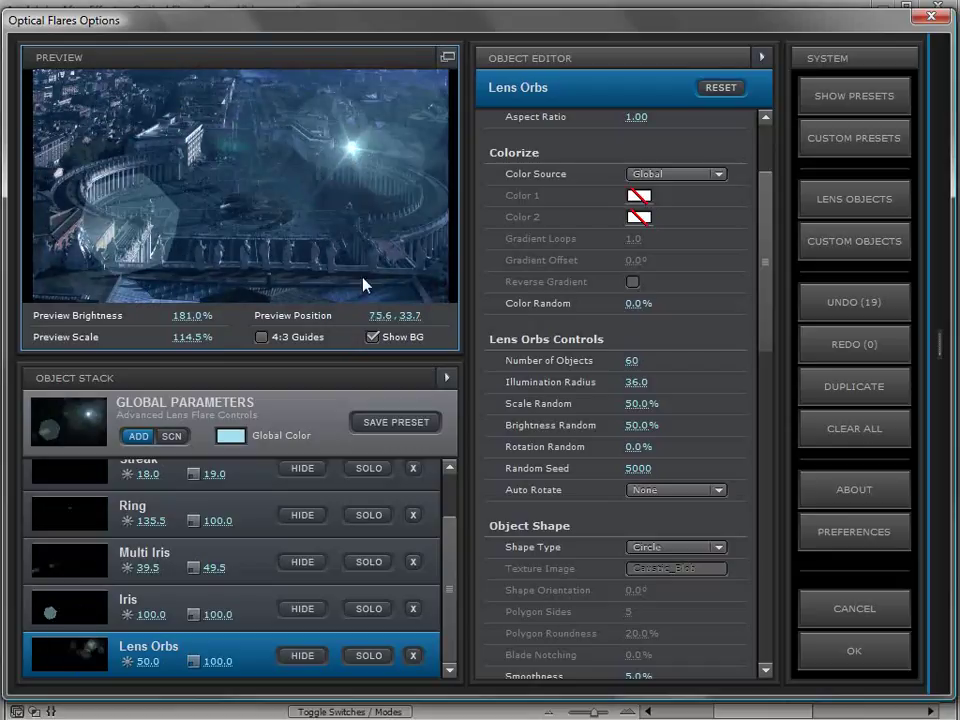
pyautogui.click(373, 337)
pyautogui.click(356, 146)
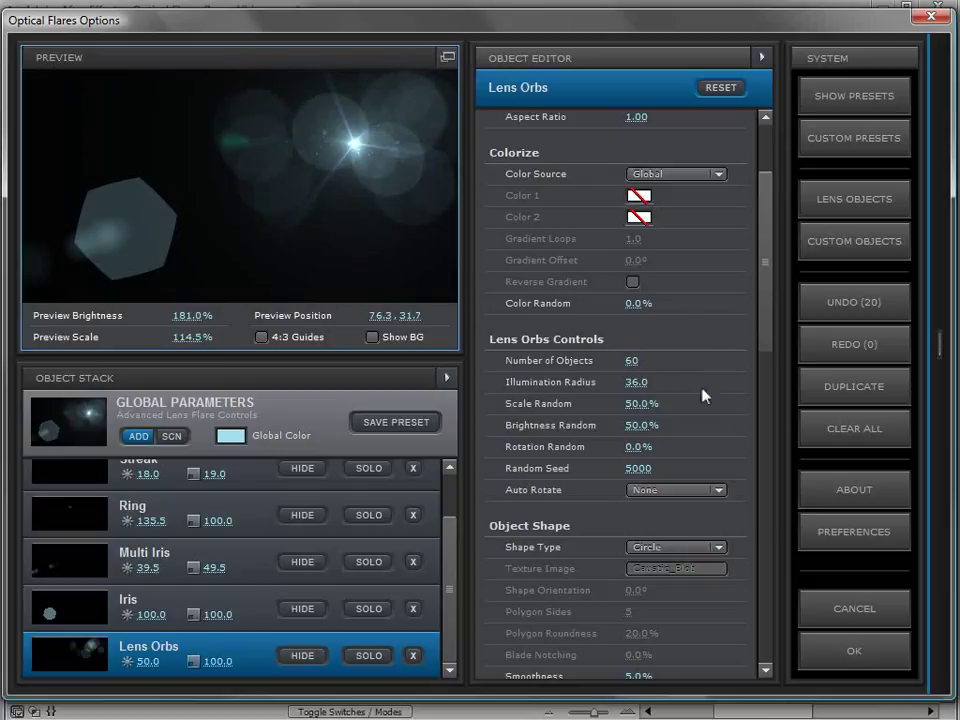
# - Set the Lens Orbs to 85 objects with a scale random of 52.5% and a brightness random of 47%
pyautogui.moveTo(643, 360); pyautogui.dragTo(768, 383)
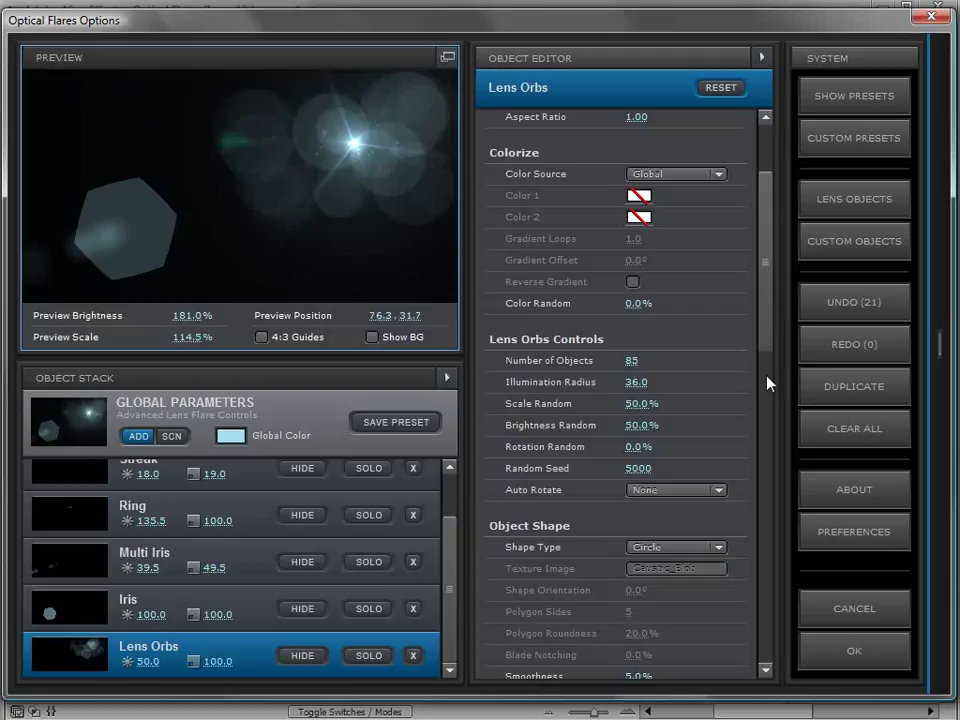
pyautogui.moveTo(638, 403); pyautogui.dragTo(648, 403)
pyautogui.moveTo(640, 425); pyautogui.dragTo(634, 426)
# - Duplicate the Lens Orbs object and give the copy a random seed of 5007 and a scale of 6.5%
pyautogui.click(852, 390)
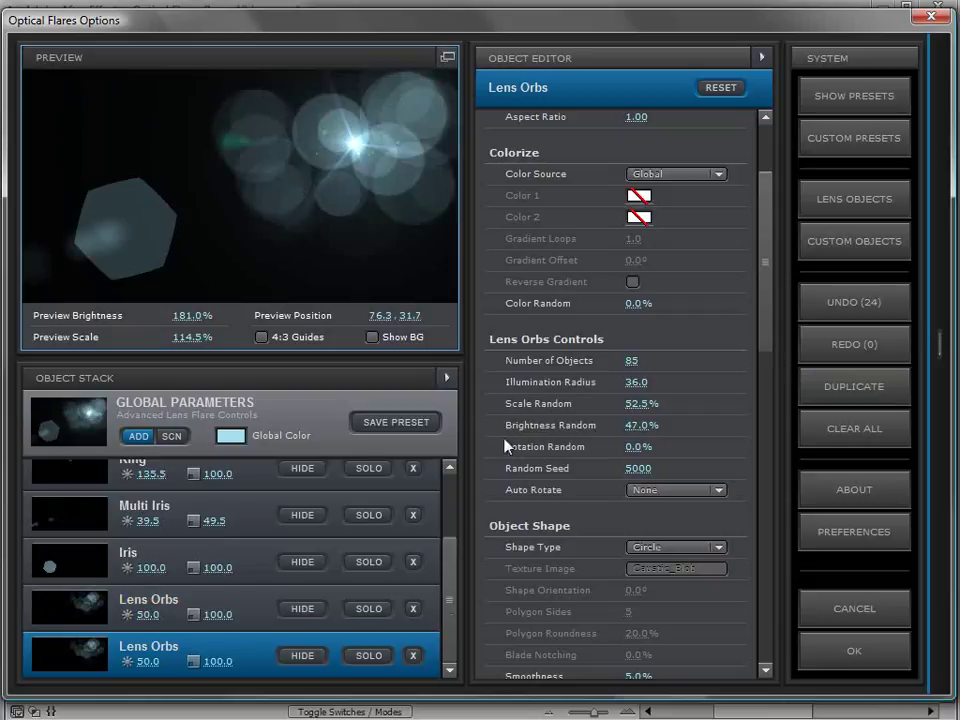
pyautogui.moveTo(638, 468); pyautogui.dragTo(671, 471)
pyautogui.moveTo(771, 310); pyautogui.dragTo(773, 240)
pyautogui.moveTo(640, 178); pyautogui.dragTo(493, 208)
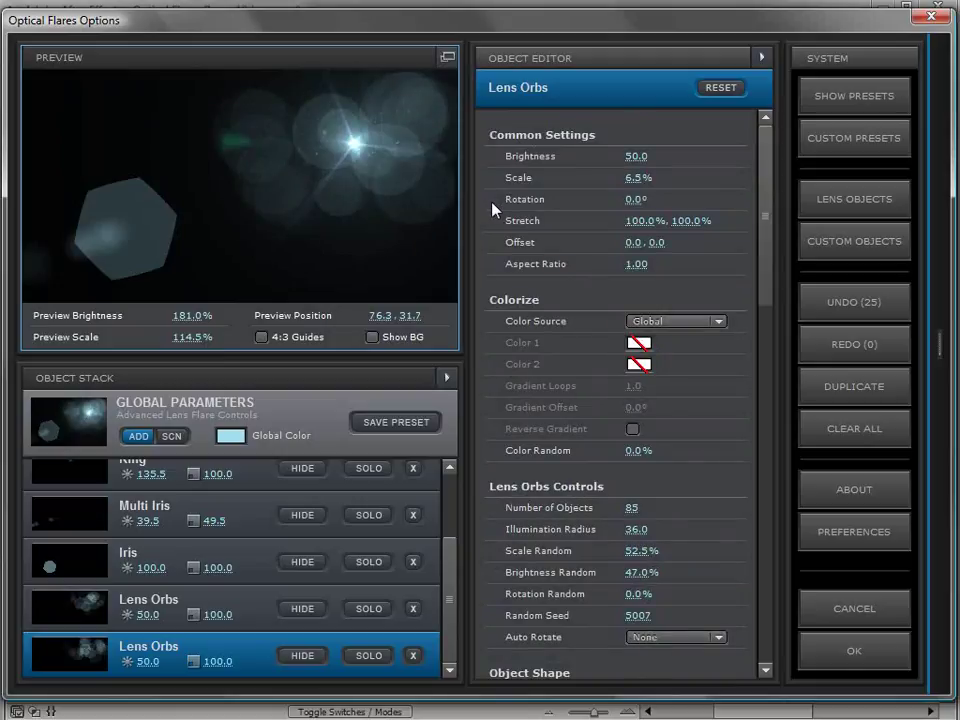
# - Set the lens texture image in the global parameters to None
pyautogui.click(293, 412)
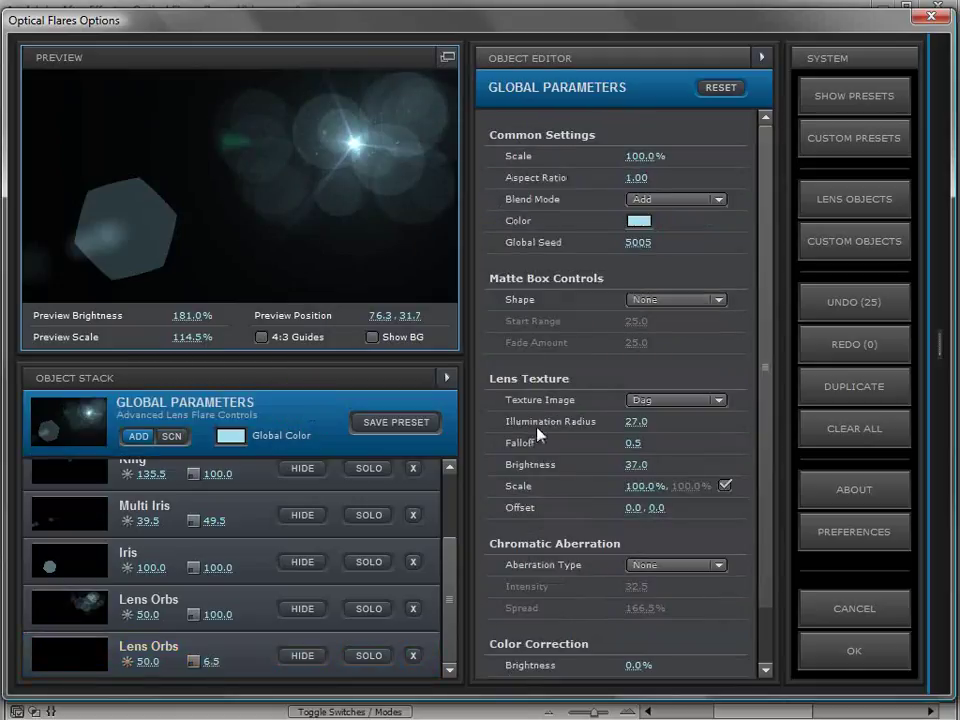
pyautogui.click(662, 400)
pyautogui.click(665, 406)
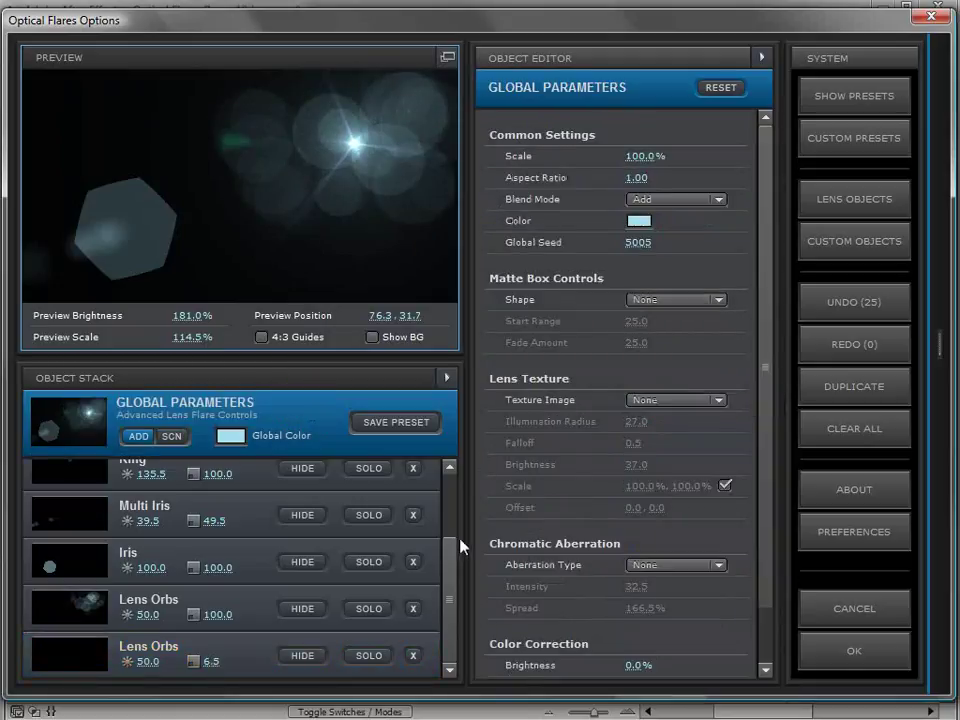
# - Set the duplicated Lens Orbs to brightness 190.5, scale 4.5% and 197 objects, with the flare at about 80.8, 43.8
pyautogui.click(240, 654)
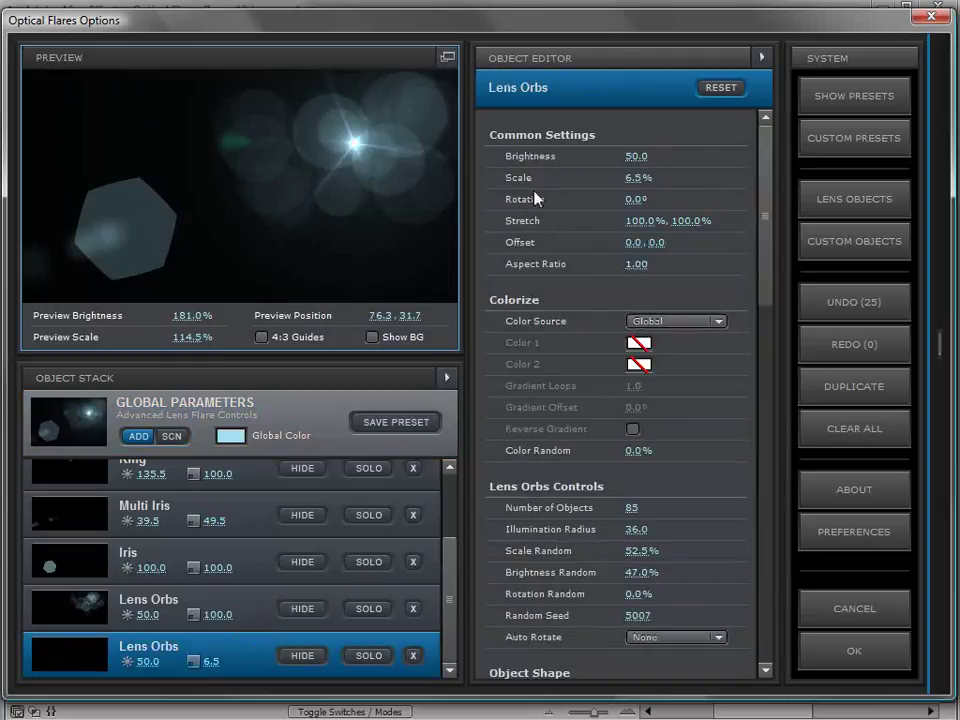
pyautogui.moveTo(634, 156); pyautogui.dragTo(658, 161)
pyautogui.moveTo(366, 152); pyautogui.dragTo(362, 256)
pyautogui.moveTo(636, 177)
pyautogui.mouseDown()
pyautogui.moveTo(624, 184)
pyautogui.moveTo(637, 180)
pyautogui.mouseUp()
pyautogui.moveTo(622, 512); pyautogui.dragTo(945, 506)
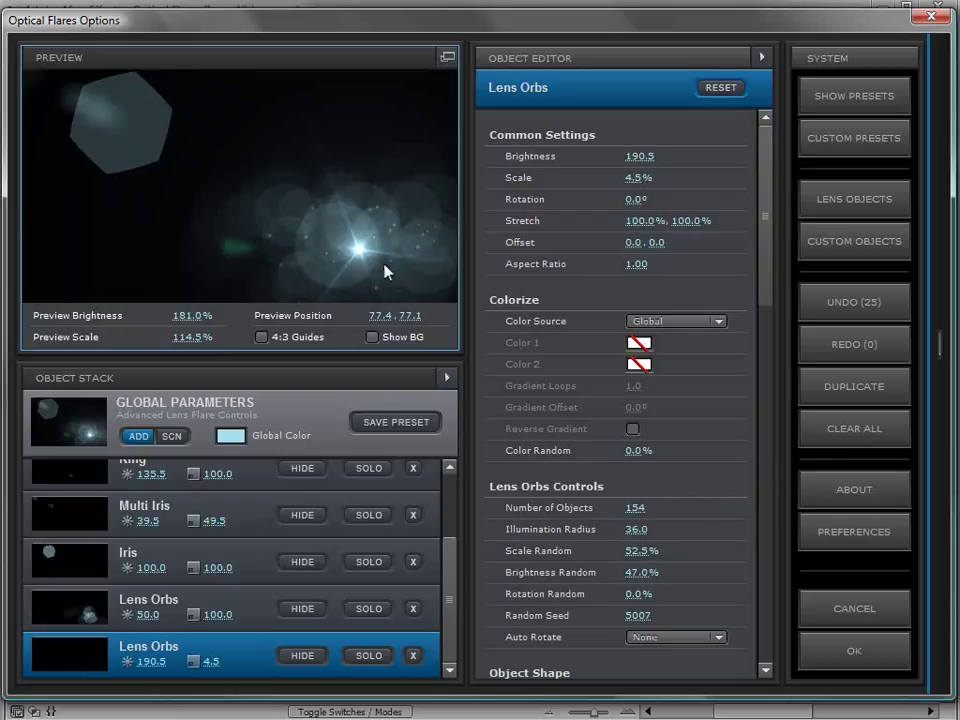
pyautogui.moveTo(388, 272); pyautogui.dragTo(375, 176)
pyautogui.moveTo(629, 506); pyautogui.dragTo(717, 504)
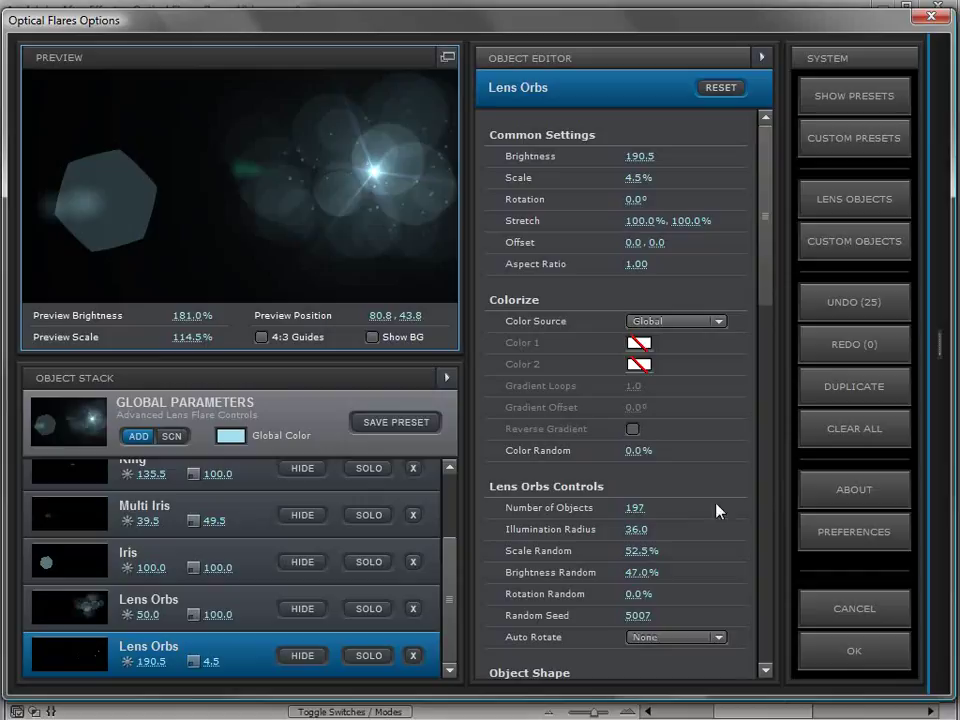
pyautogui.click(636, 508)
# - Duplicate the small Lens Orbs and give the copy a random seed of 5017, brightness 41.5 and scale 14.5%
pyautogui.click(230, 631)
pyautogui.click(805, 386)
pyautogui.moveTo(633, 615); pyautogui.dragTo(670, 617)
pyautogui.moveTo(650, 178); pyautogui.dragTo(107, 130)
# - Show the background with the flare at about 20.9, 45.0, and hide the two duplicated Lens Orbs
pyautogui.click(372, 338)
pyautogui.moveTo(268, 188); pyautogui.dragTo(120, 178)
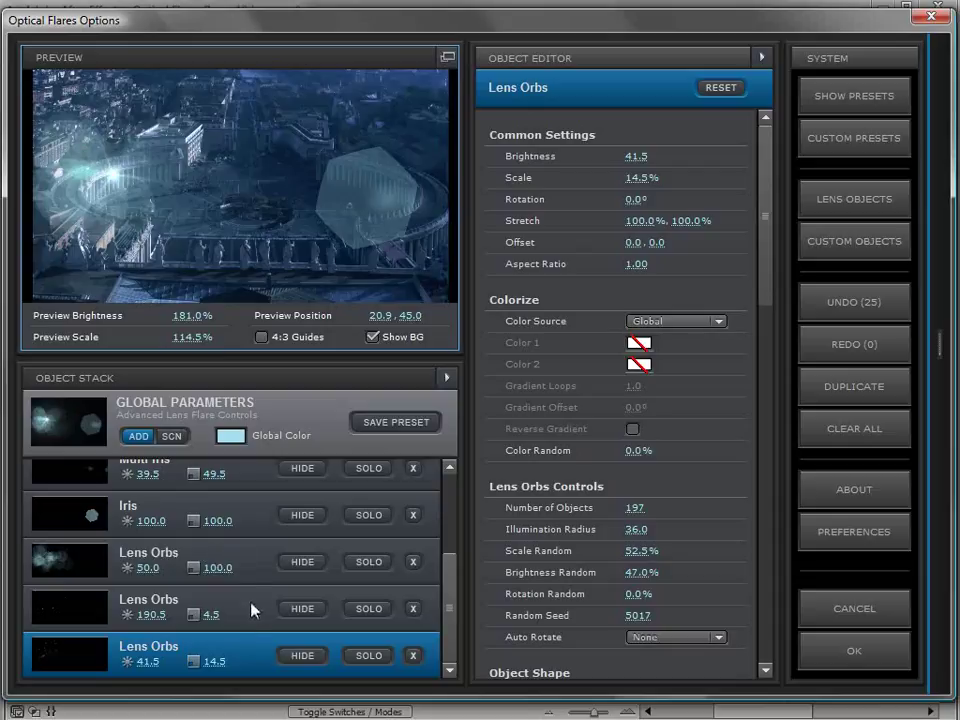
pyautogui.click(296, 652)
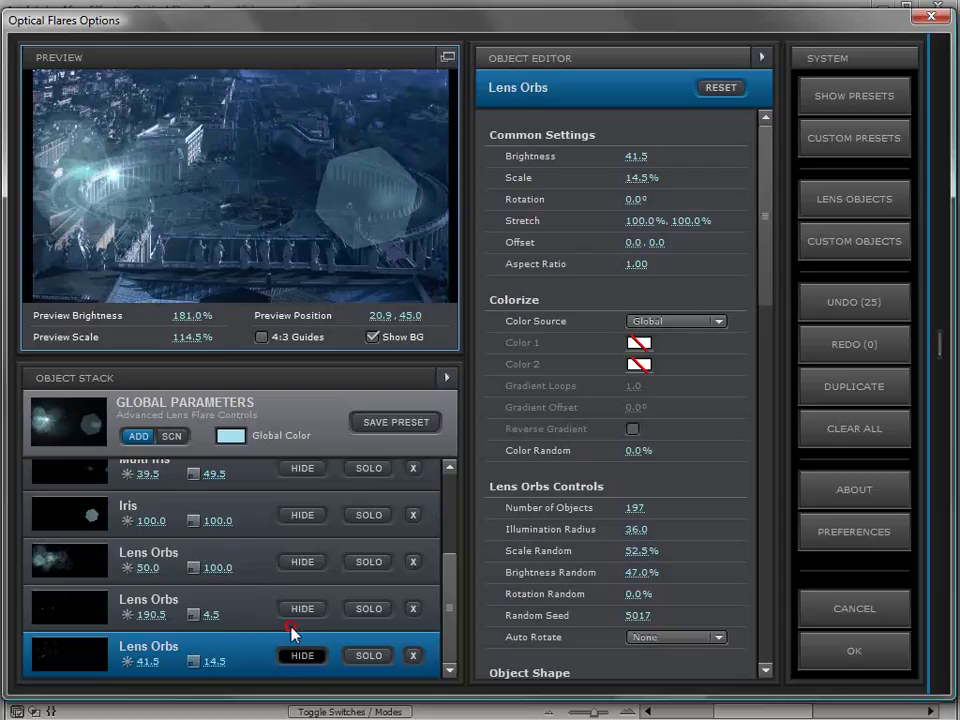
pyautogui.click(303, 610)
# - Move the flare to about 79.1, 30.9 and set the original Lens Orbs' shape type to Texture
pyautogui.click(255, 557)
pyautogui.moveTo(306, 158); pyautogui.dragTo(368, 148)
pyautogui.moveTo(765, 278); pyautogui.dragTo(758, 408)
pyautogui.click(640, 274)
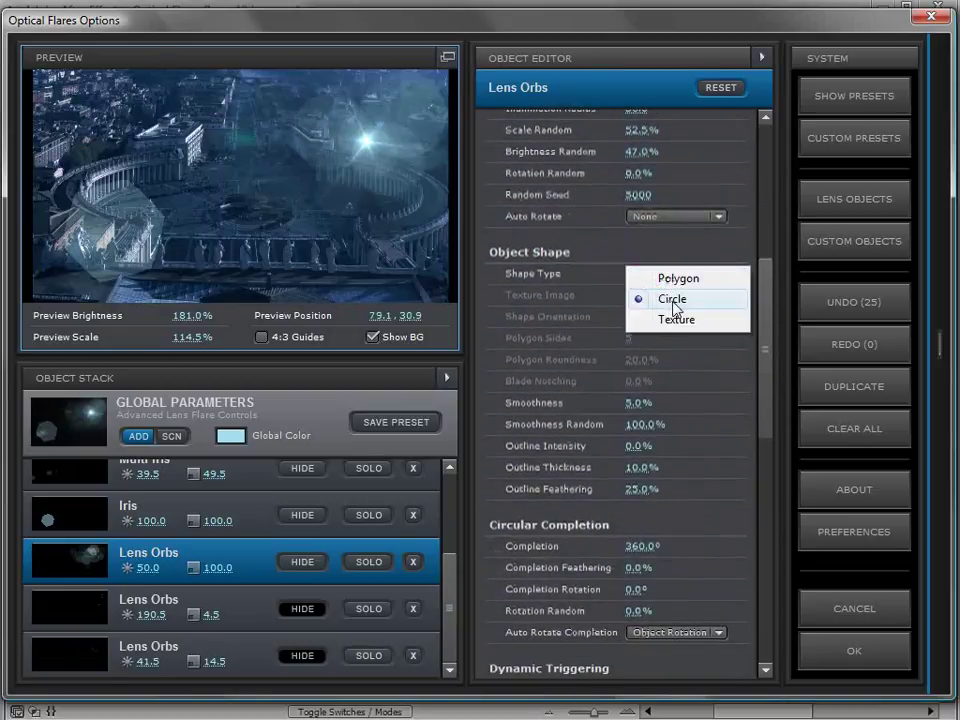
pyautogui.click(678, 277)
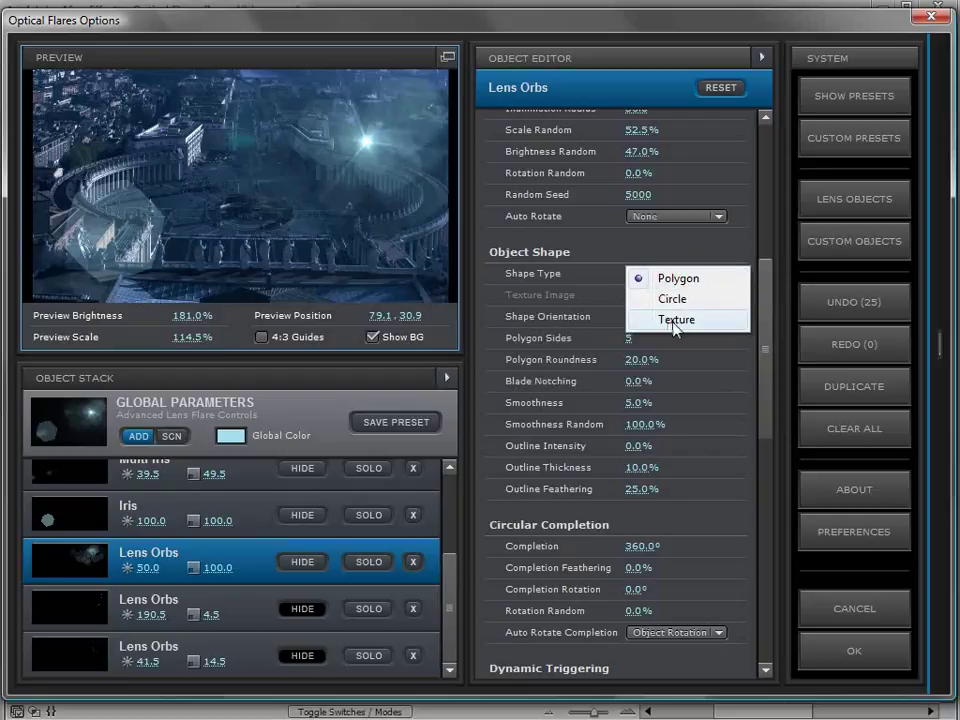
pyautogui.click(675, 320)
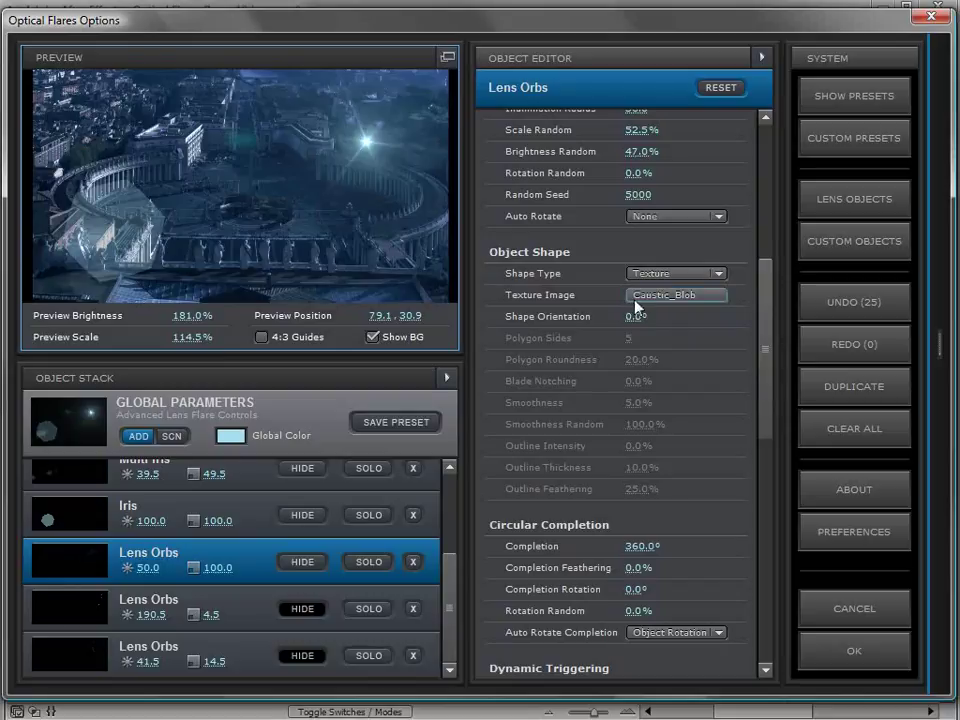
# - Choose Iris_Green as the texture image of the original Lens Orbs
pyautogui.click(643, 296)
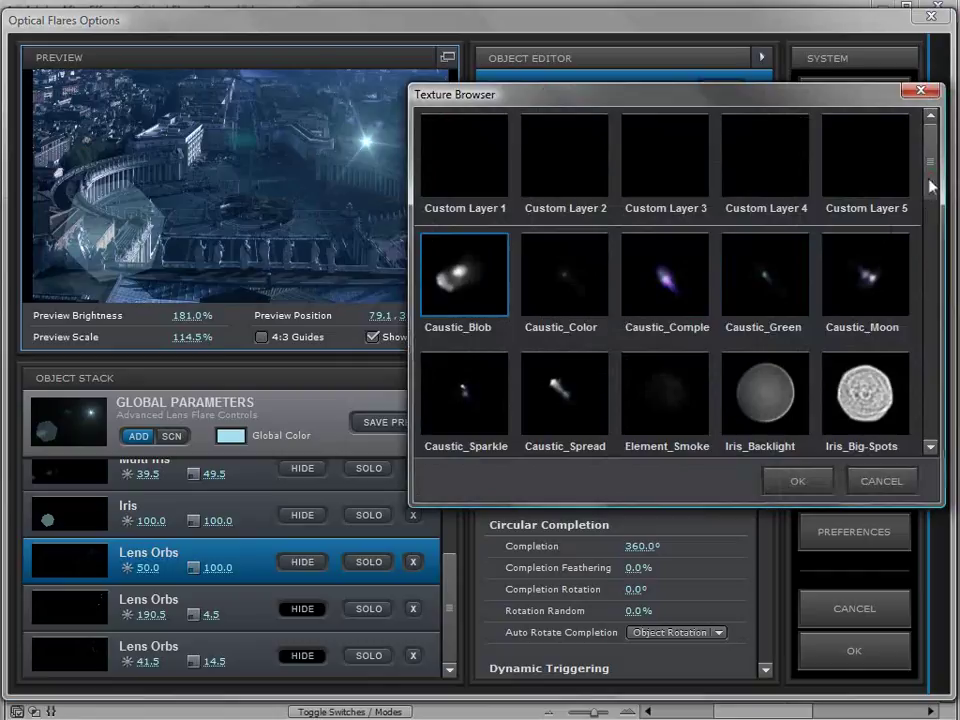
pyautogui.scroll(-3, 933, 250)
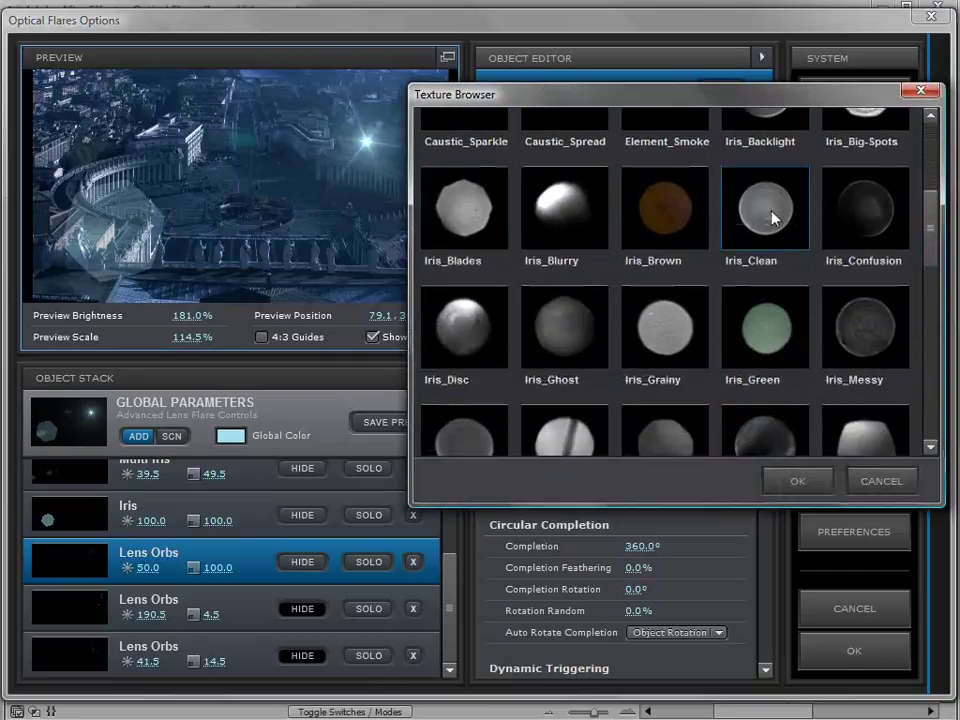
pyautogui.click(775, 331)
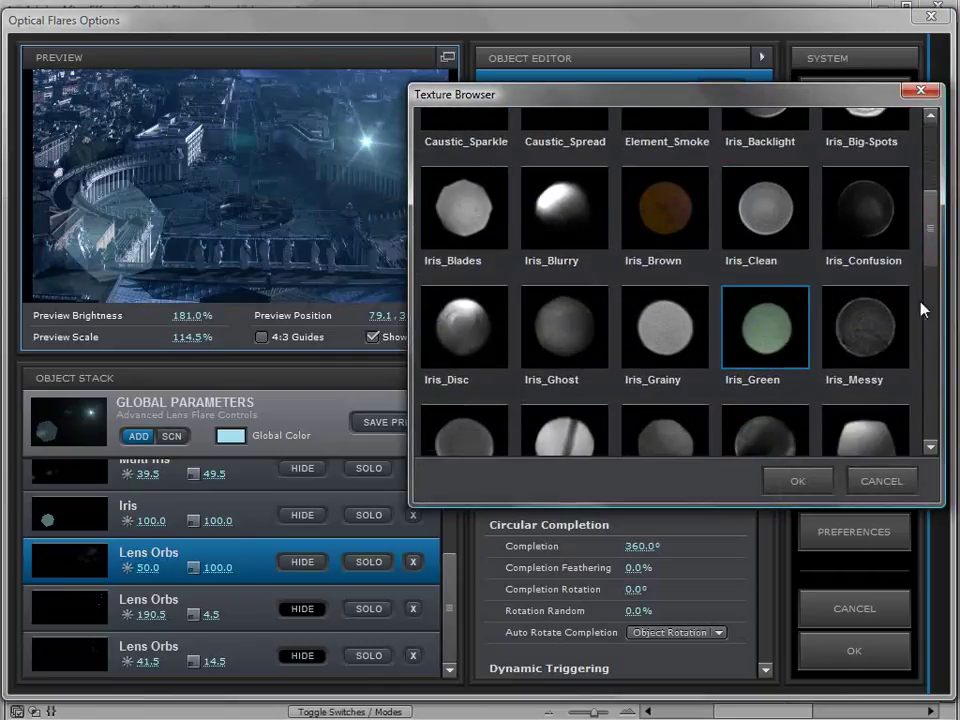
pyautogui.click(797, 481)
# - Set the Iris_Green orbs' brightness to 283 and check them in a popped-out preview with the flare at about 85.3, 68.2
pyautogui.moveTo(148, 567); pyautogui.dragTo(566, 556)
pyautogui.moveTo(375, 225); pyautogui.dragTo(268, 78)
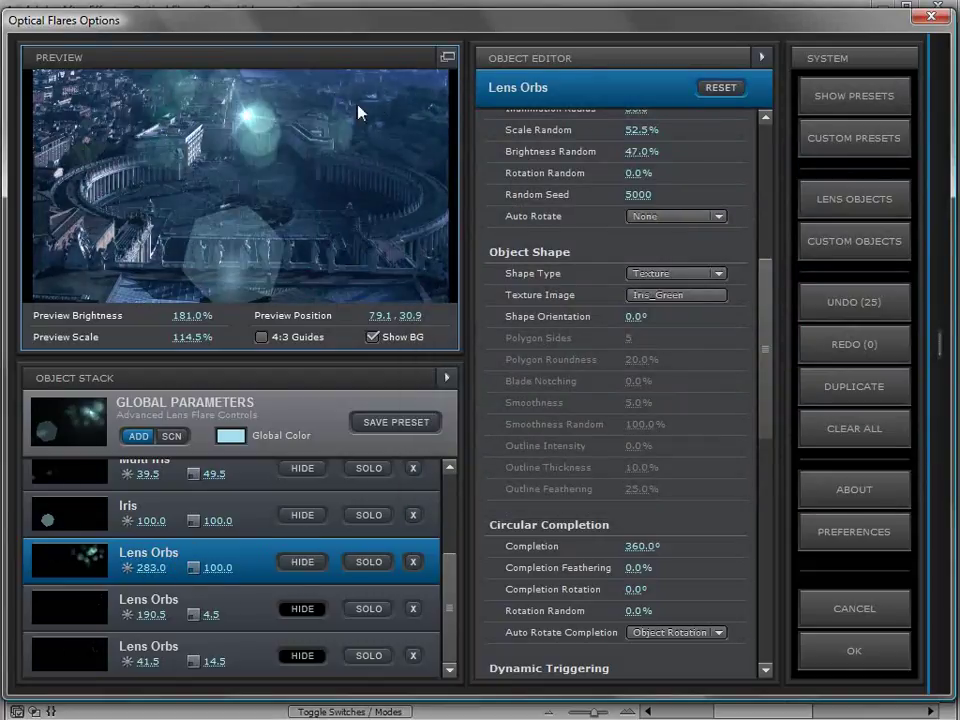
pyautogui.click(448, 57)
pyautogui.moveTo(398, 240); pyautogui.dragTo(571, 311)
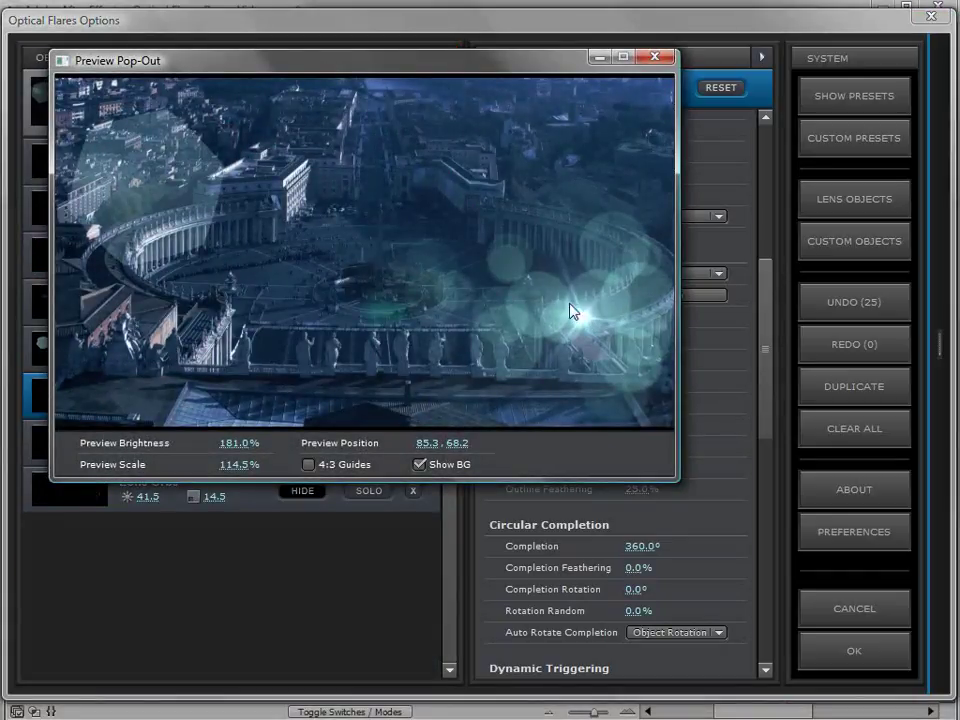
pyautogui.click(655, 57)
# - Reduce the Iris_Green orbs to 51 objects and duplicate them with a random seed of 5006
pyautogui.scroll(-3, 450, 561)
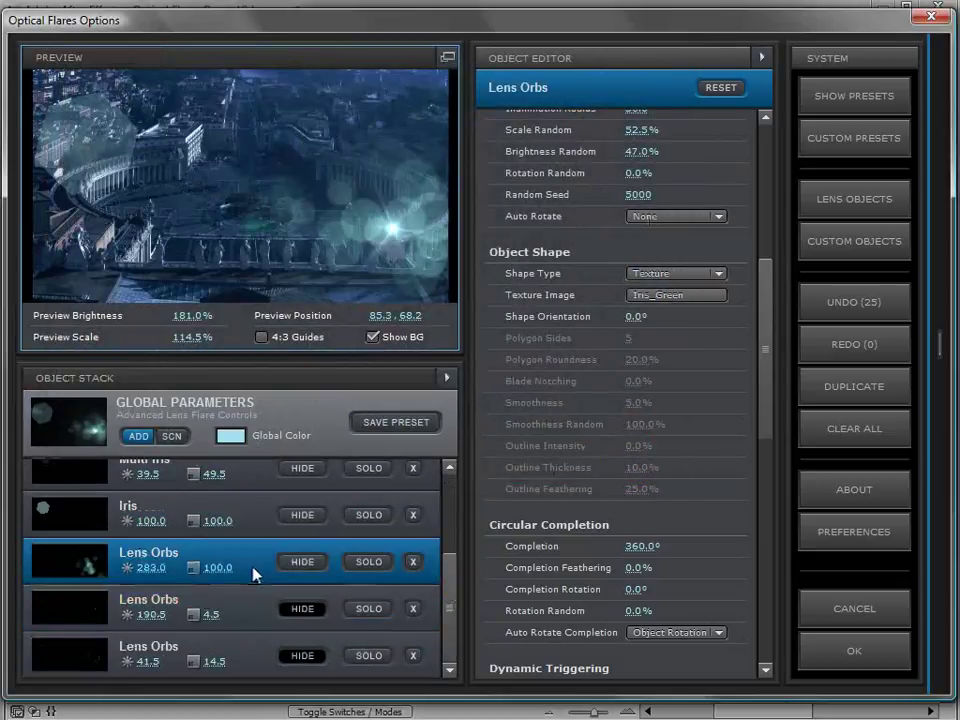
pyautogui.moveTo(763, 340); pyautogui.dragTo(621, 306)
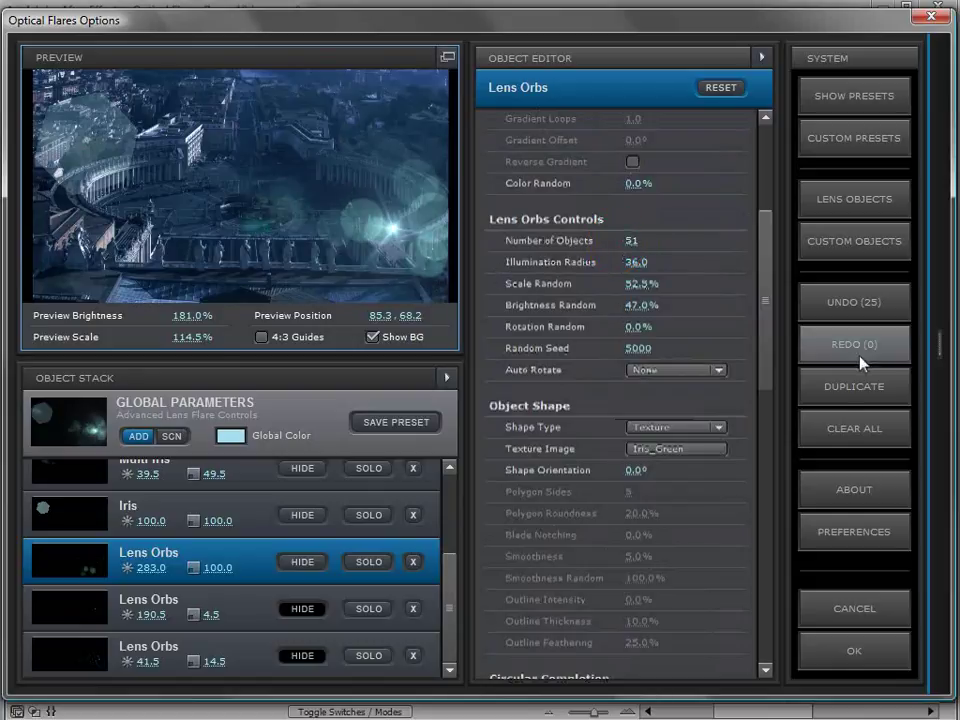
pyautogui.click(852, 386)
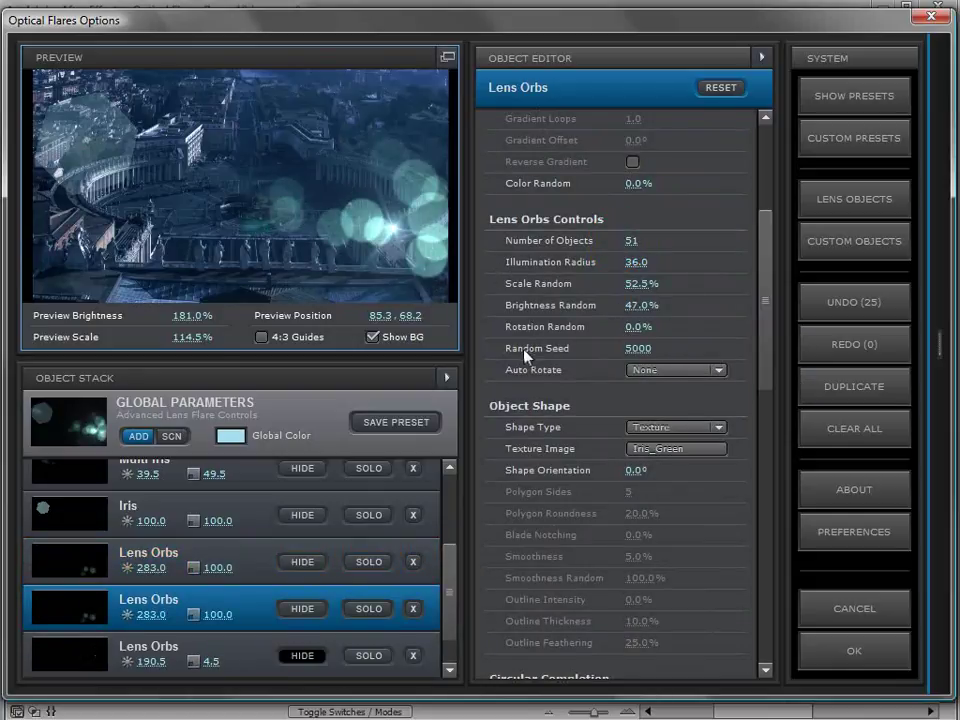
pyautogui.moveTo(638, 349); pyautogui.dragTo(664, 358)
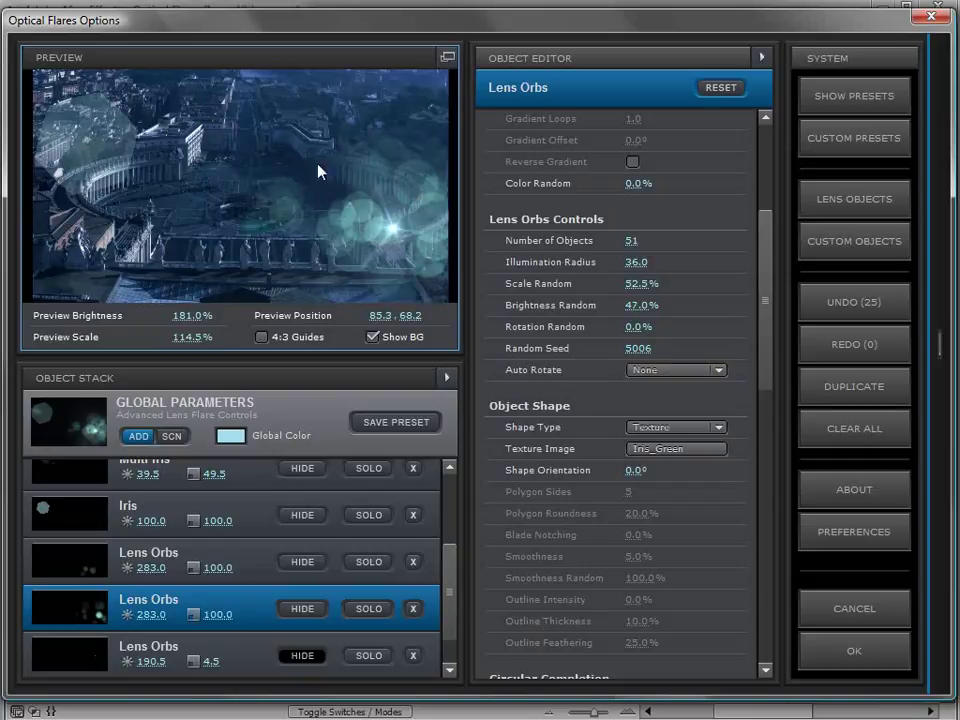
# - Change the duplicated orbs' texture image to Iris_Clean and reposition the flare in the preview
pyautogui.click(676, 449)
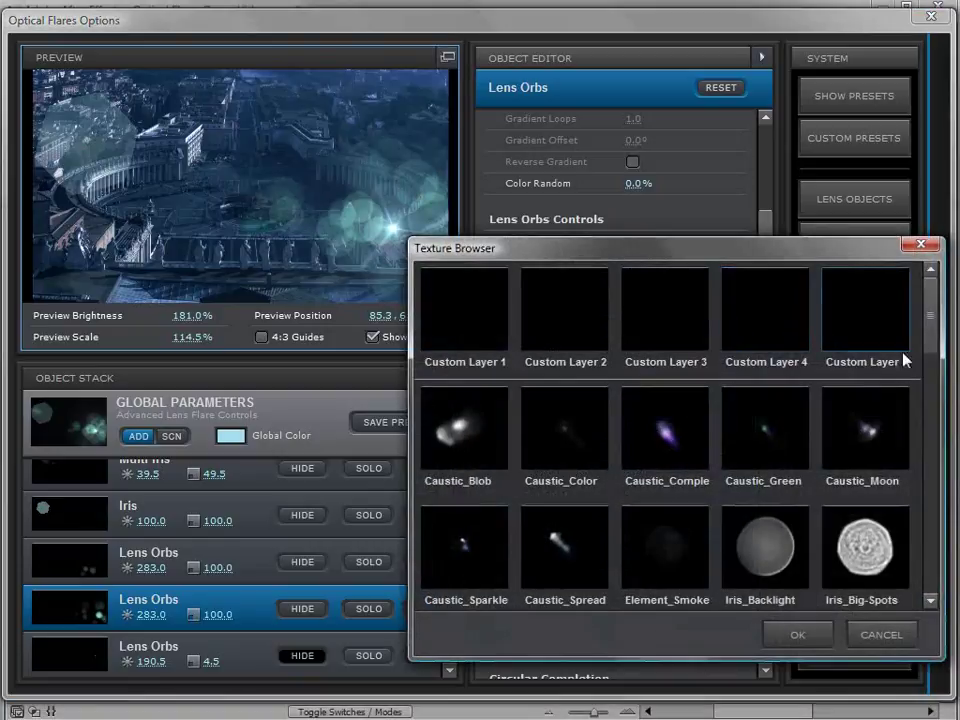
pyautogui.scroll(-2, 783, 557)
pyautogui.click(781, 556)
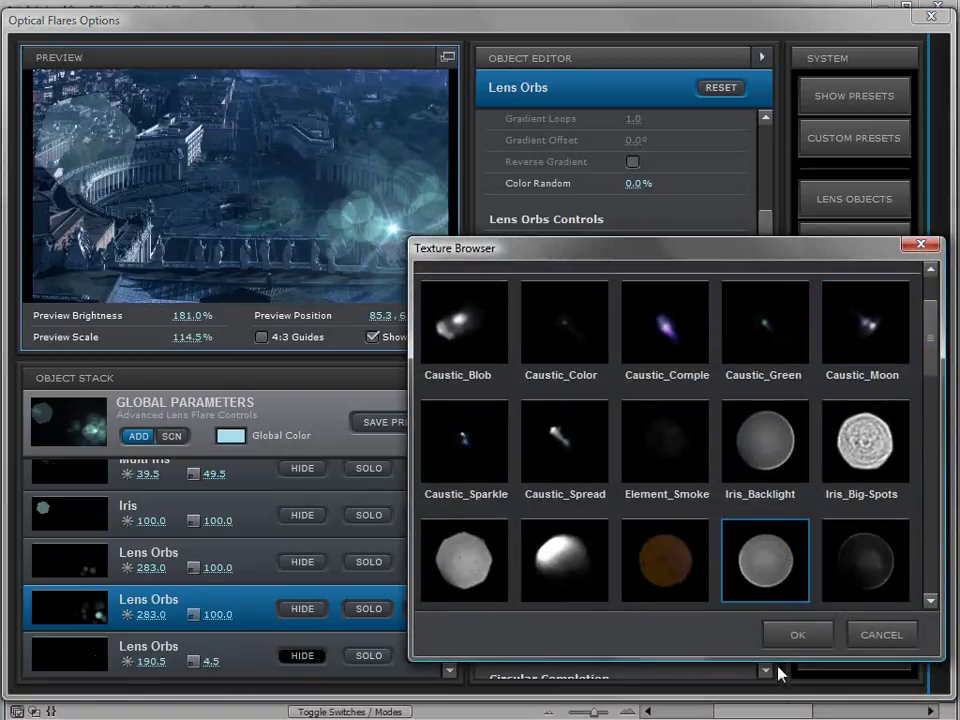
pyautogui.click(797, 634)
pyautogui.moveTo(284, 146); pyautogui.dragTo(392, 266)
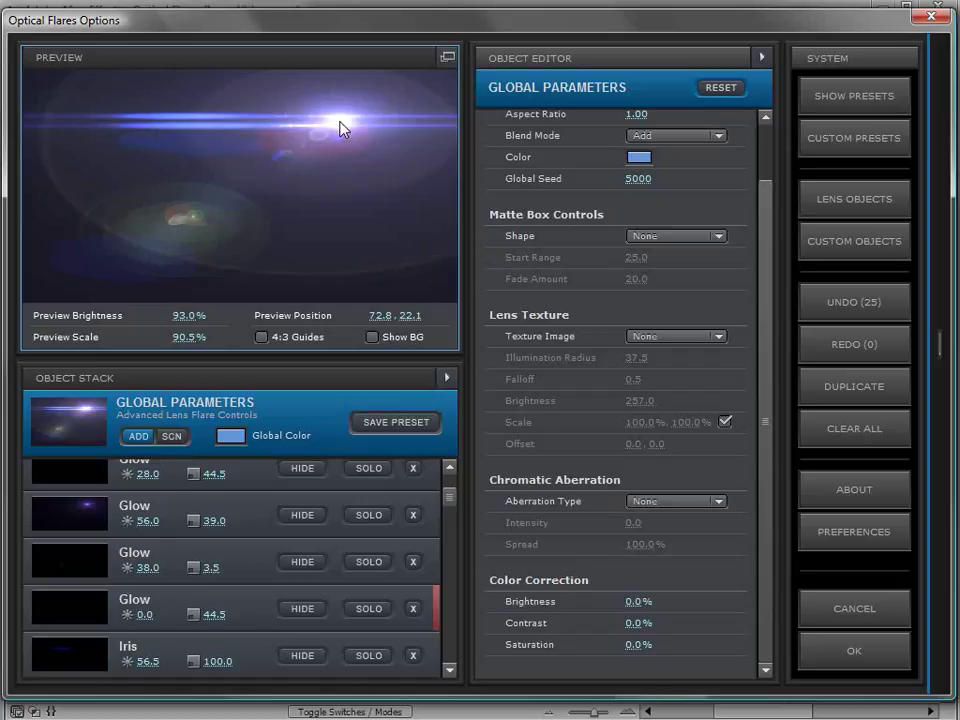
# - Set the global Matte Box shape to Box and test the flare beyond the frame edge at about 116.6, 44.2
pyautogui.moveTo(770, 360); pyautogui.dragTo(778, 272)
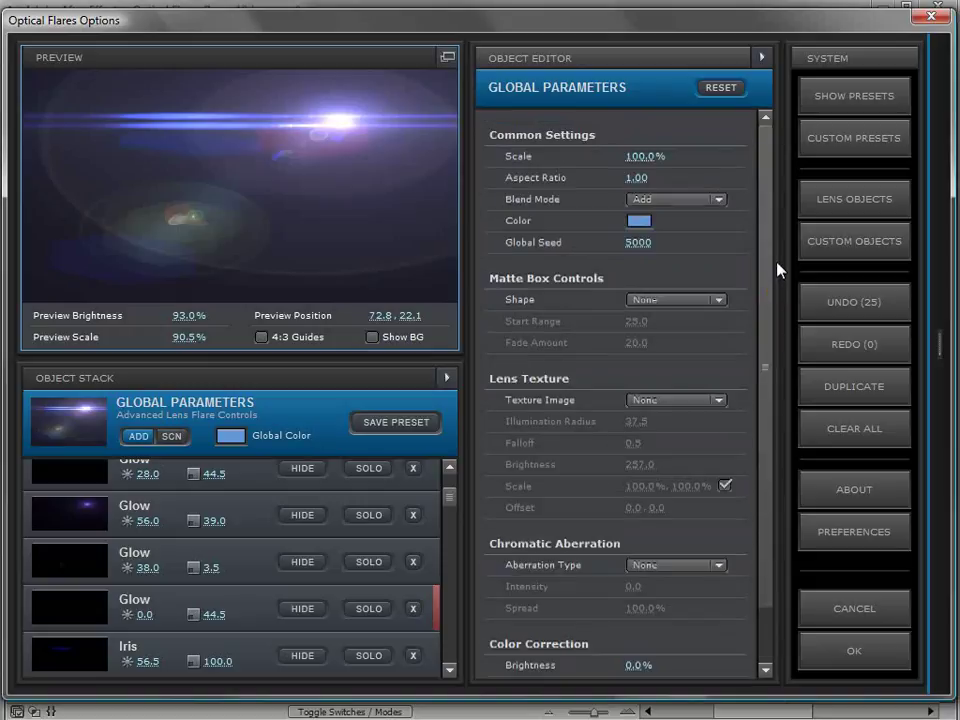
pyautogui.moveTo(758, 364); pyautogui.dragTo(758, 409)
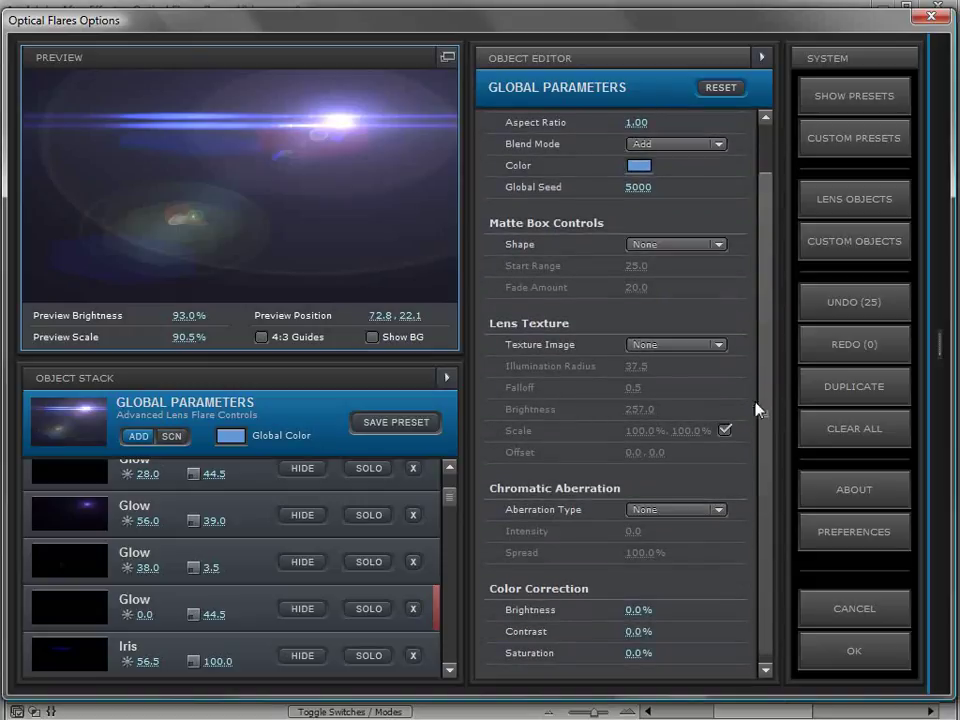
pyautogui.moveTo(307, 128); pyautogui.dragTo(445, 150)
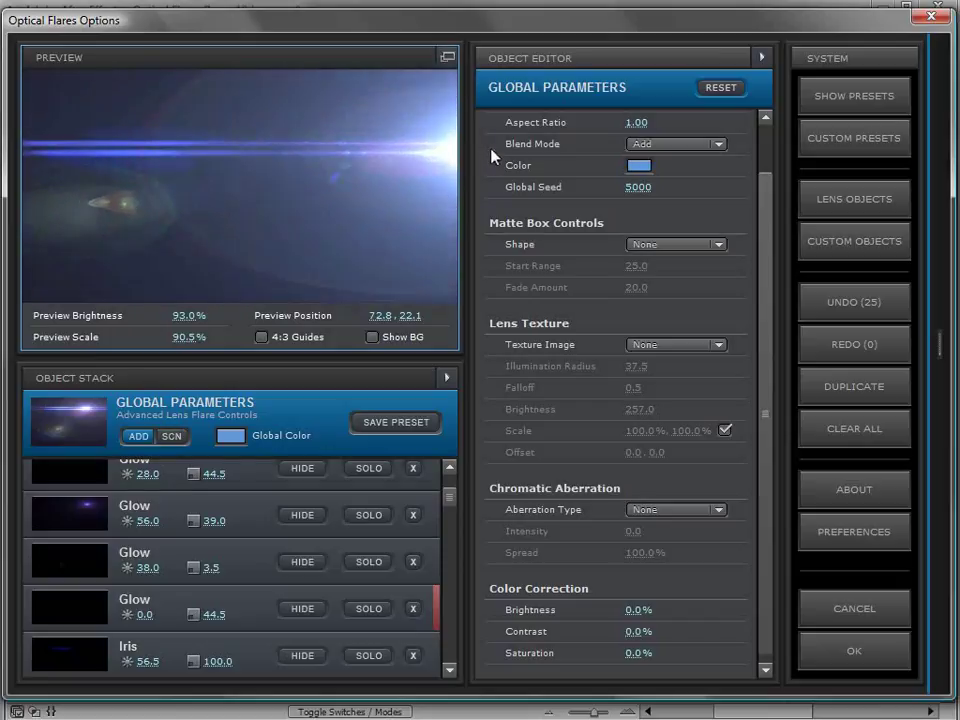
pyautogui.moveTo(530, 160)
pyautogui.mouseDown()
pyautogui.moveTo(681, 193)
pyautogui.moveTo(765, 180)
pyautogui.moveTo(880, 190)
pyautogui.moveTo(617, 176)
pyautogui.moveTo(306, 302)
pyautogui.moveTo(251, 508)
pyautogui.moveTo(254, 719)
pyautogui.moveTo(377, 401)
pyautogui.moveTo(372, 137)
pyautogui.mouseUp()
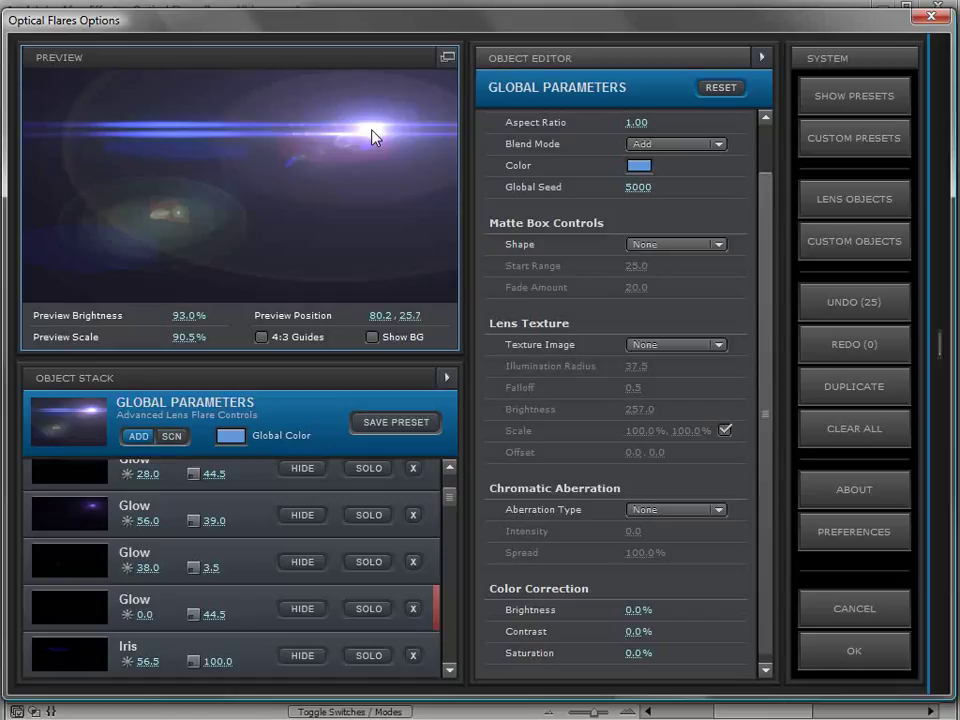
pyautogui.click(671, 244)
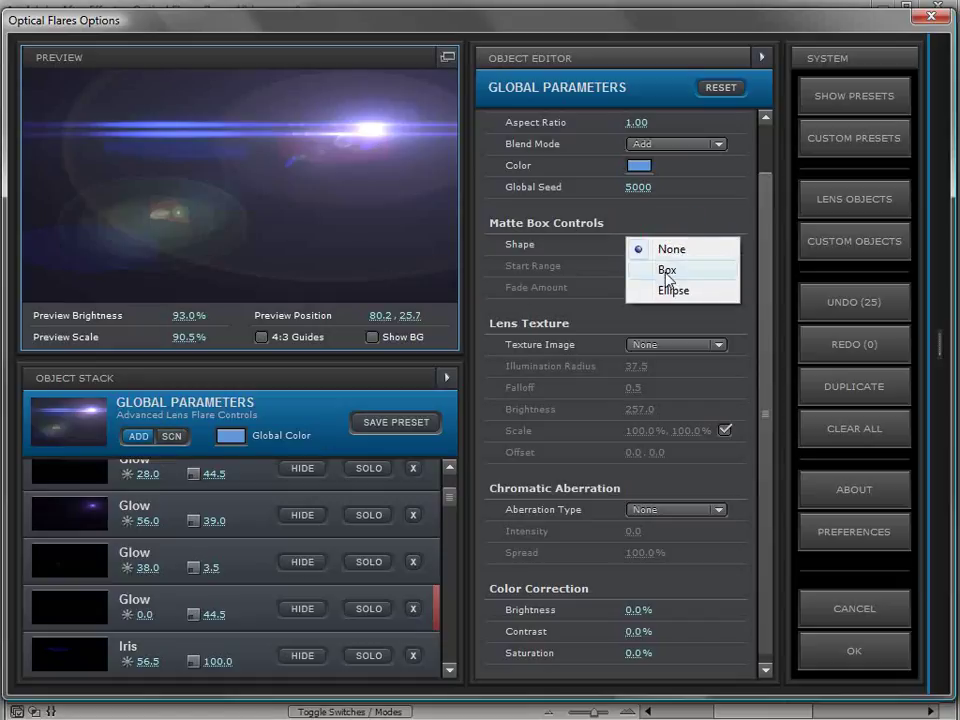
pyautogui.click(668, 272)
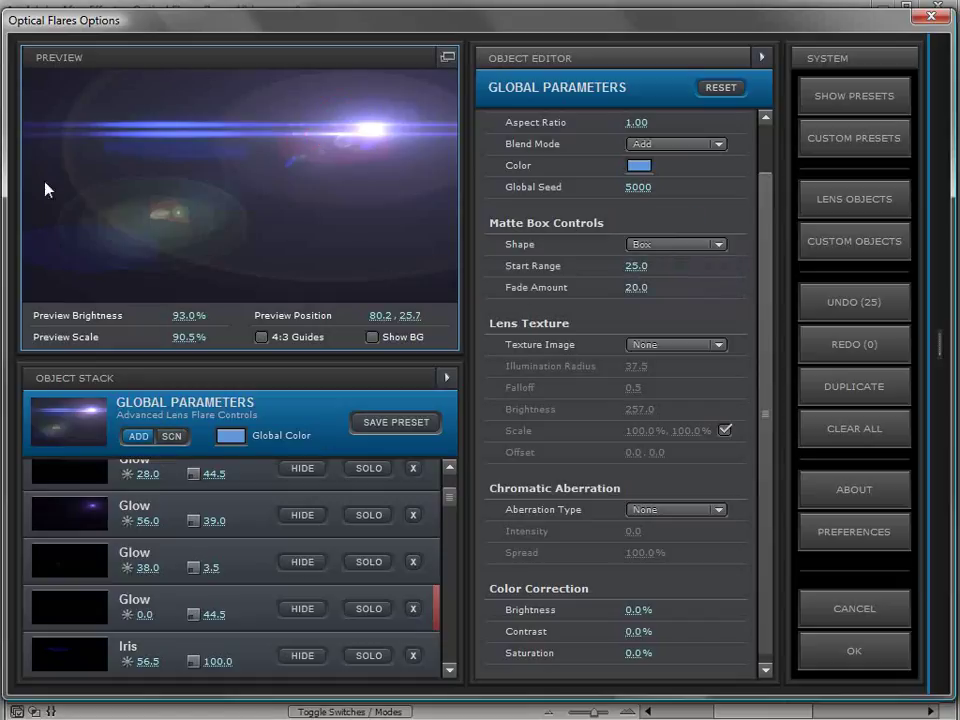
pyautogui.moveTo(82, 232); pyautogui.dragTo(574, 250)
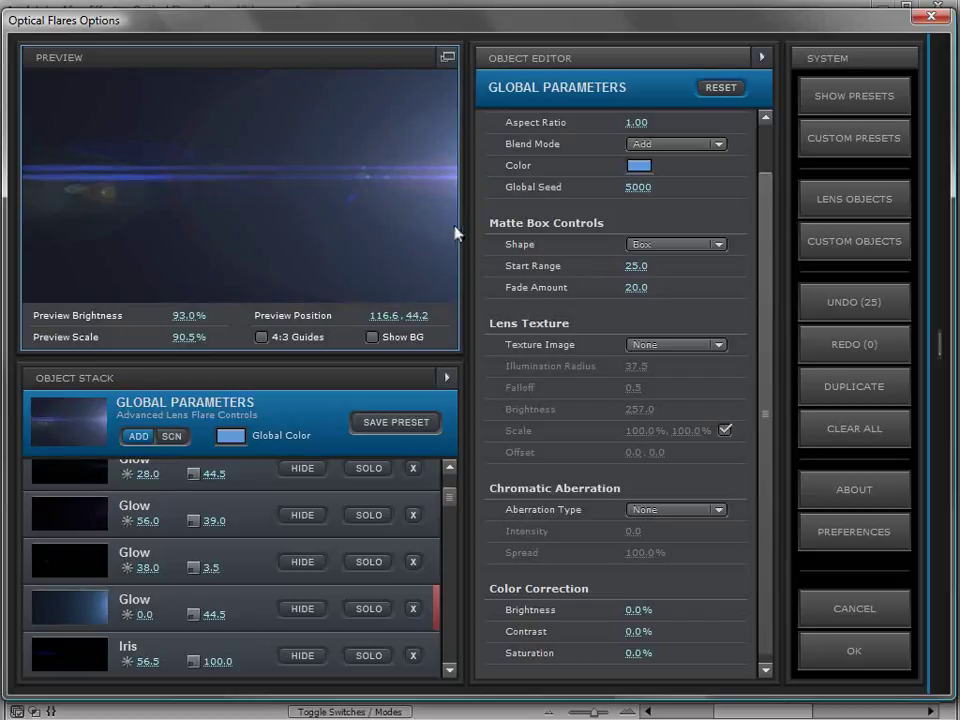
# - Set the matte box Start Range to 0 and move the flare across the frame edge to check the fade
pyautogui.click(637, 265)
pyautogui.write('0')
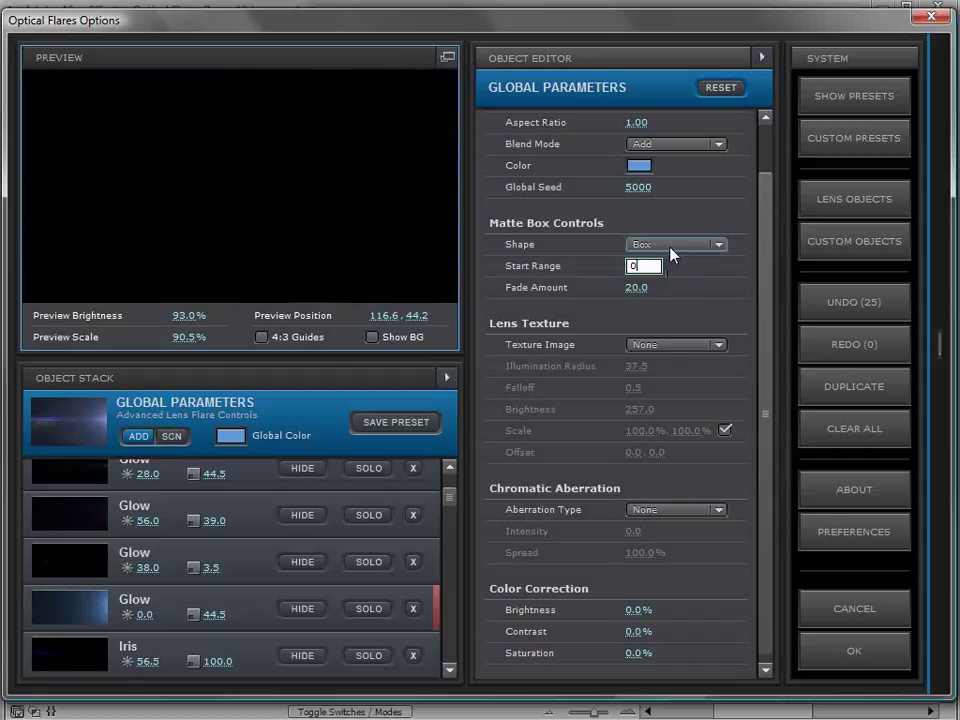
pyautogui.press('Return')
pyautogui.click(459, 194)
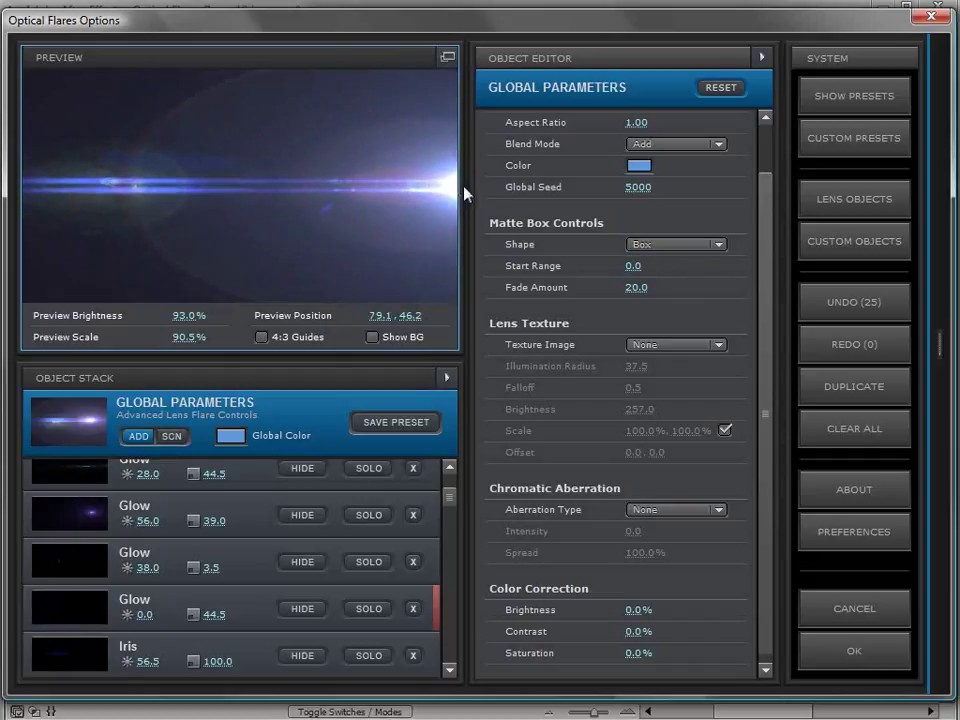
pyautogui.click(474, 220)
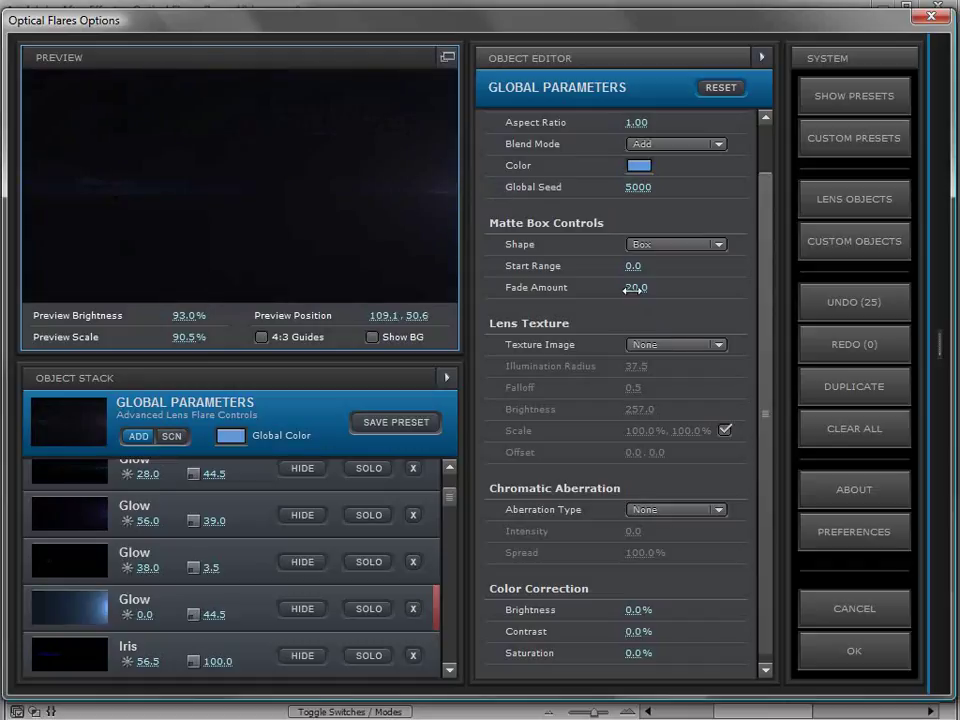
pyautogui.click(450, 197)
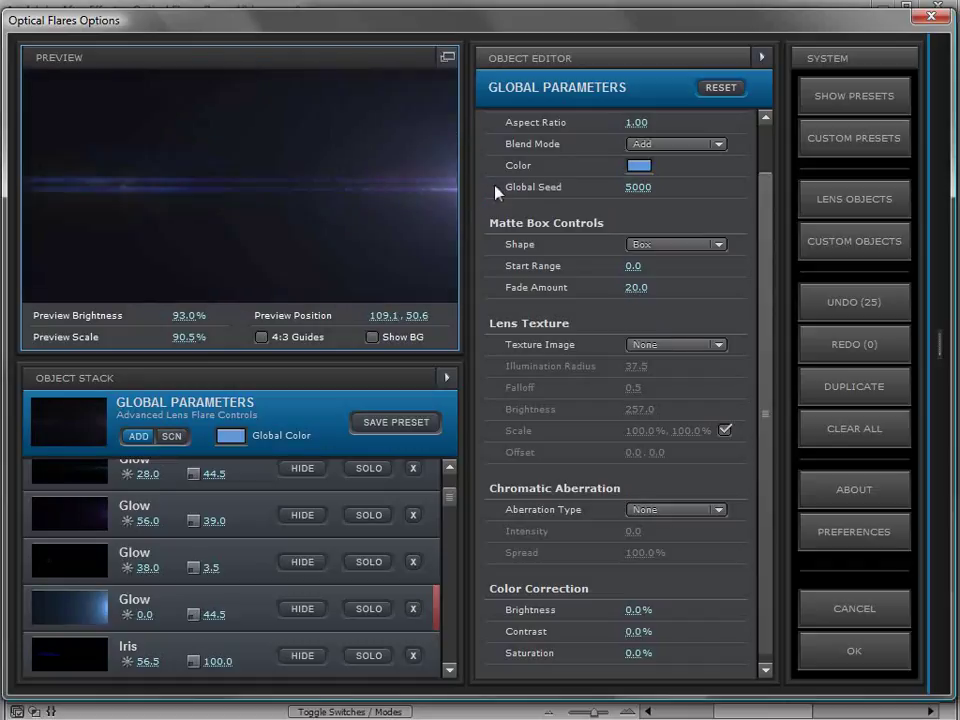
pyautogui.moveTo(630, 265); pyautogui.dragTo(418, 170)
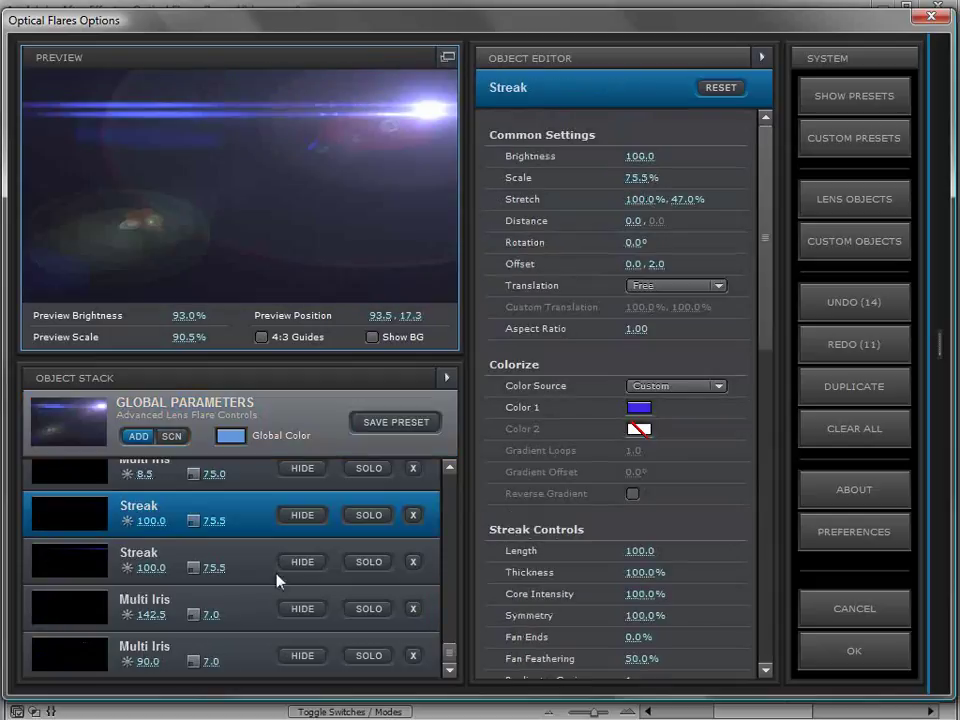
# - Select the Streak with the -2.0 vertical offset and show its own Matte Box Controls
pyautogui.click(242, 568)
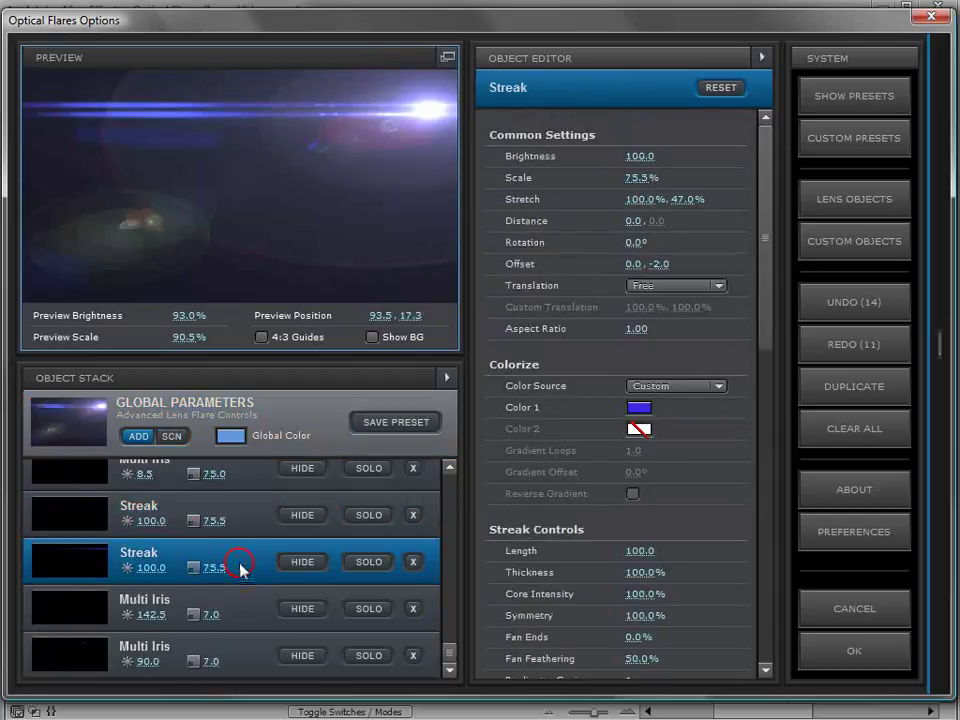
pyautogui.moveTo(766, 264); pyautogui.dragTo(745, 612)
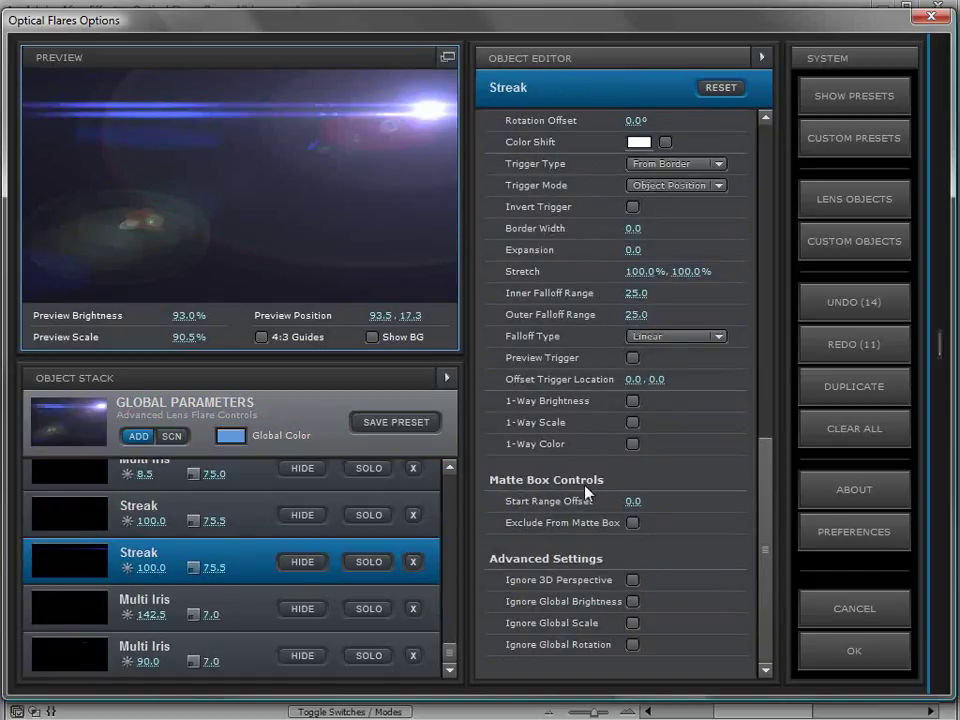